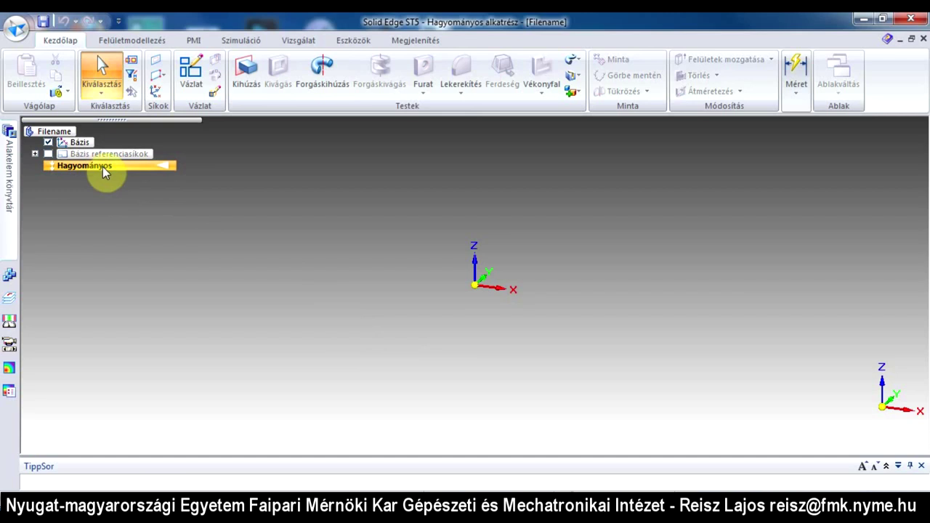
pyautogui.rightClick(102, 167)
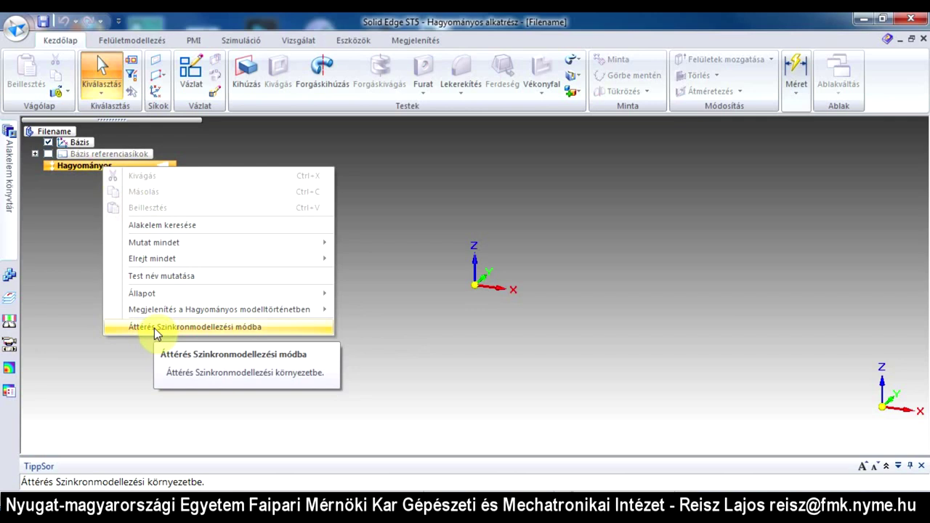
pyautogui.click(378, 260)
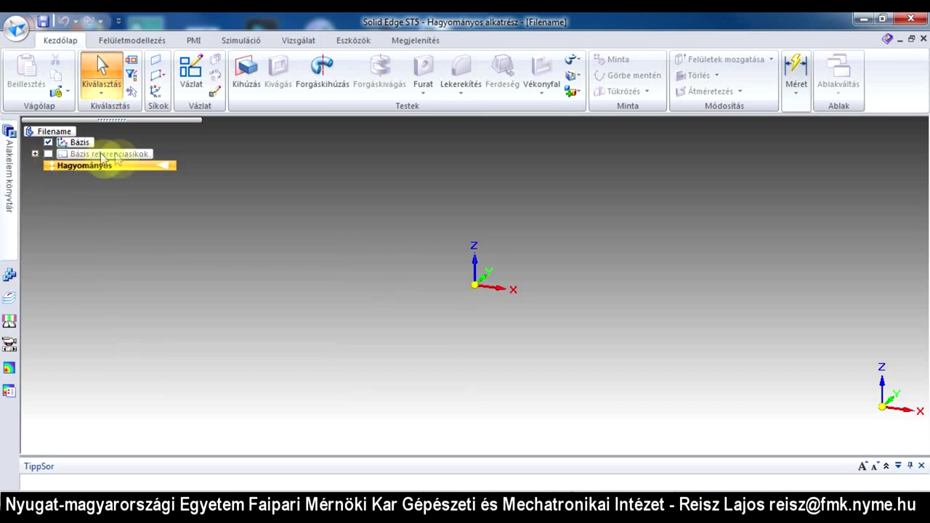
# Step: Show the base reference planes and start an extrusion (Kihúzás) sketch on the Elöl (xz) plane
pyautogui.click(48, 154)
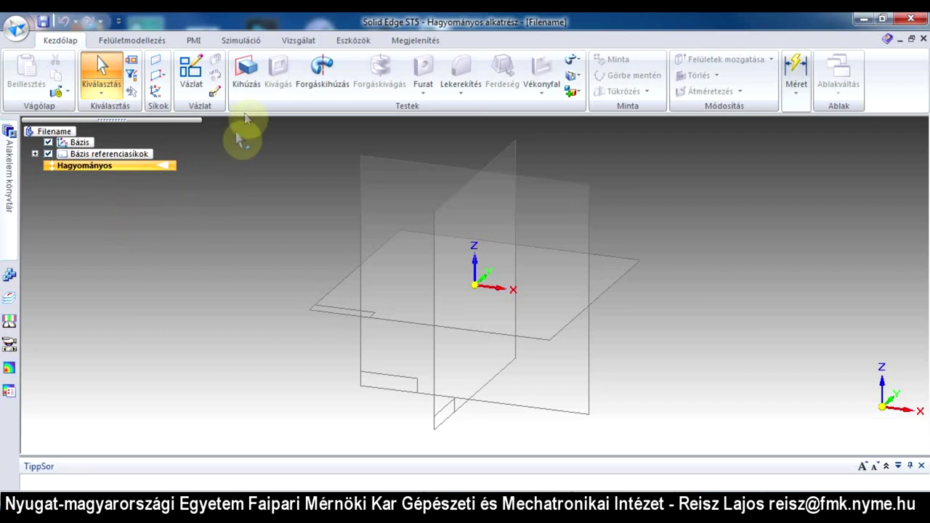
pyautogui.click(247, 88)
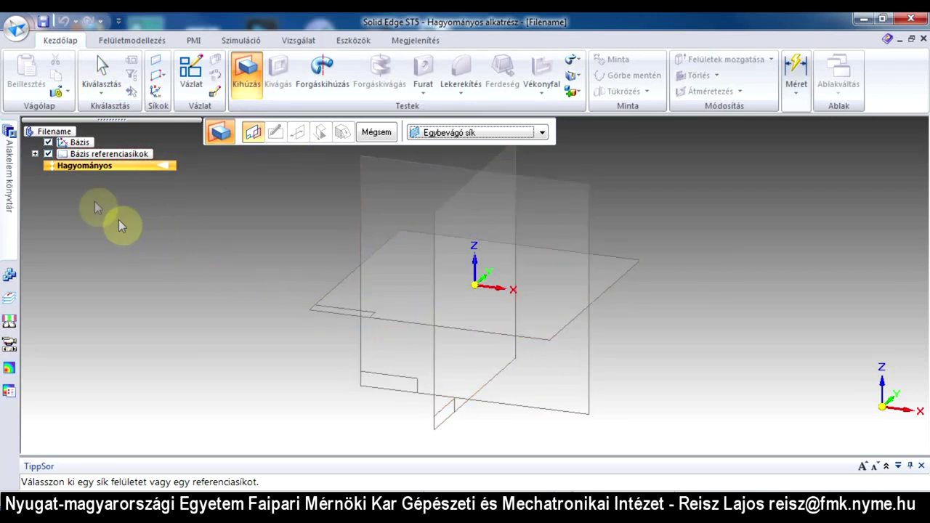
pyautogui.click(34, 154)
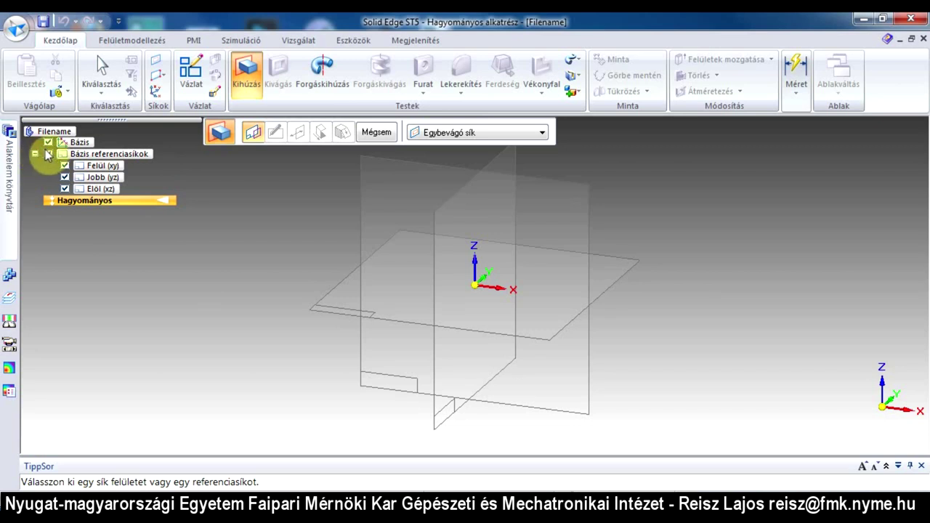
pyautogui.click(104, 189)
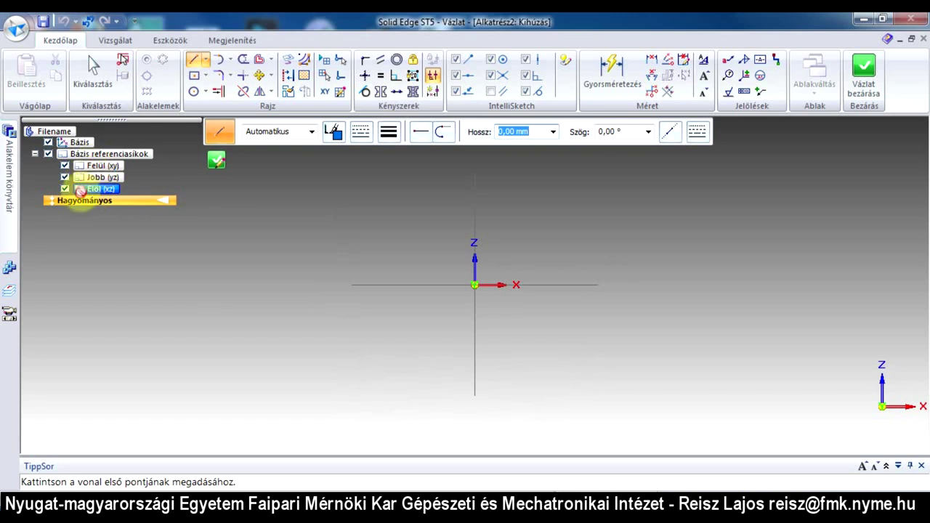
# Step: Sketch a 34 mm diameter circle centred on the origin and close the sketch
pyautogui.click(194, 92)
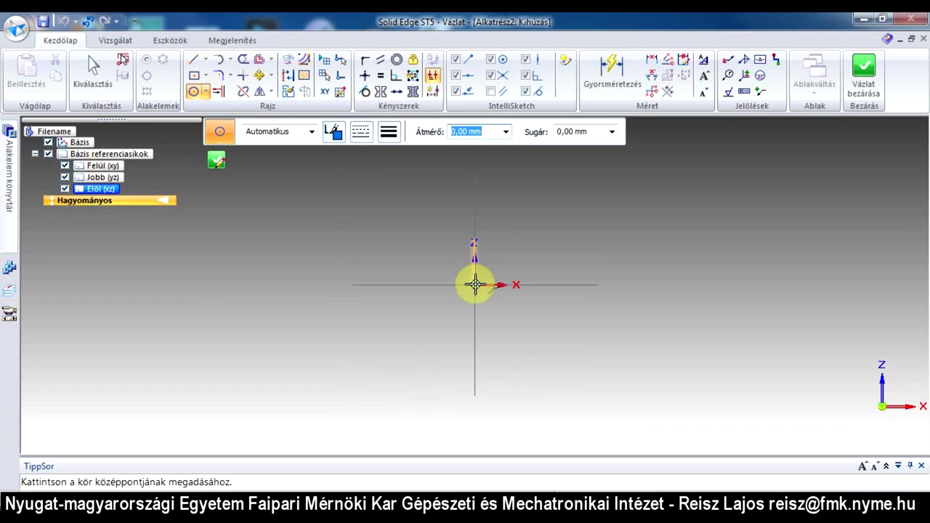
pyautogui.click(474, 284)
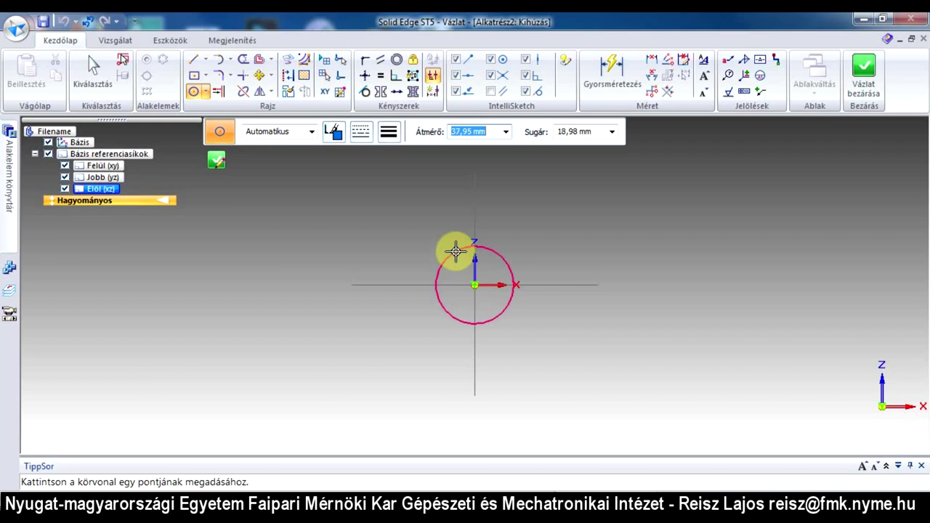
pyautogui.write('34')
pyautogui.press('Return')
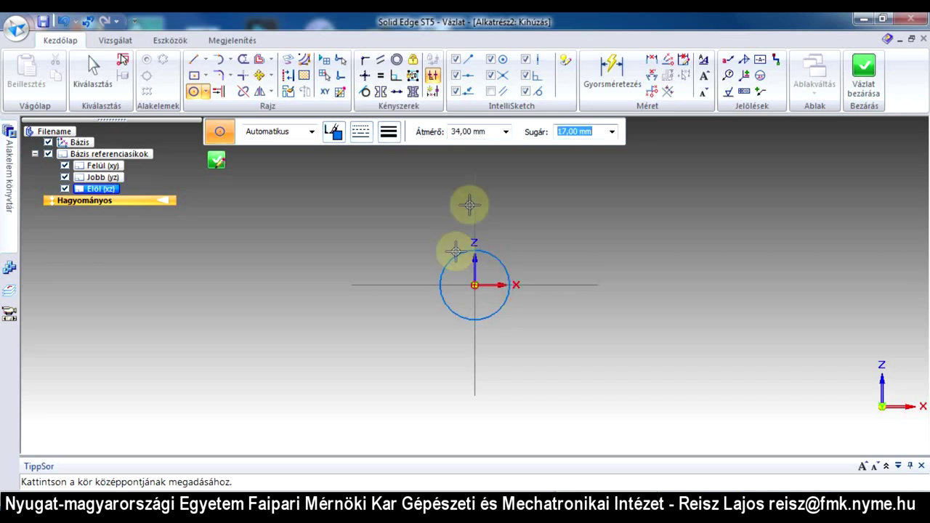
pyautogui.click(860, 84)
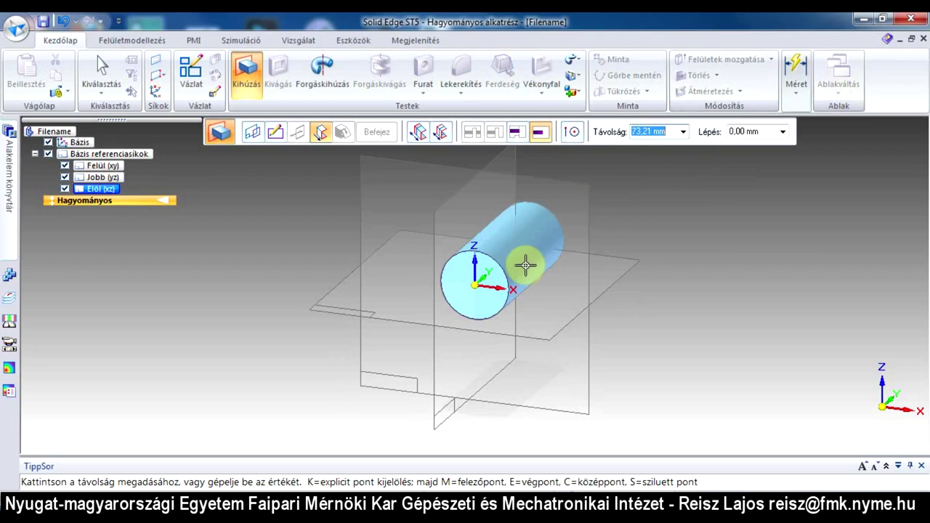
# Step: Extrude the 34 mm circle 20 mm to the front side of the xz plane, in the negative Y direction
pyautogui.write('20')
pyautogui.press('Tab')
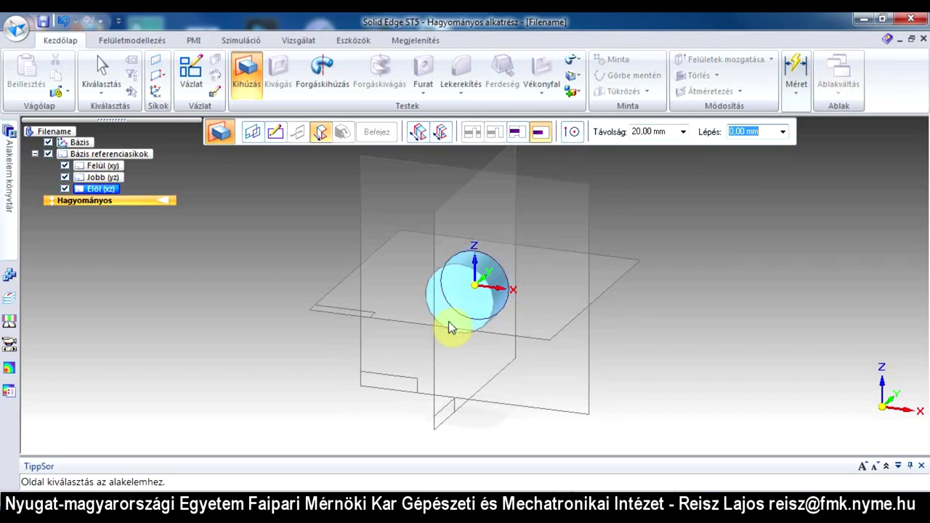
pyautogui.click(448, 321)
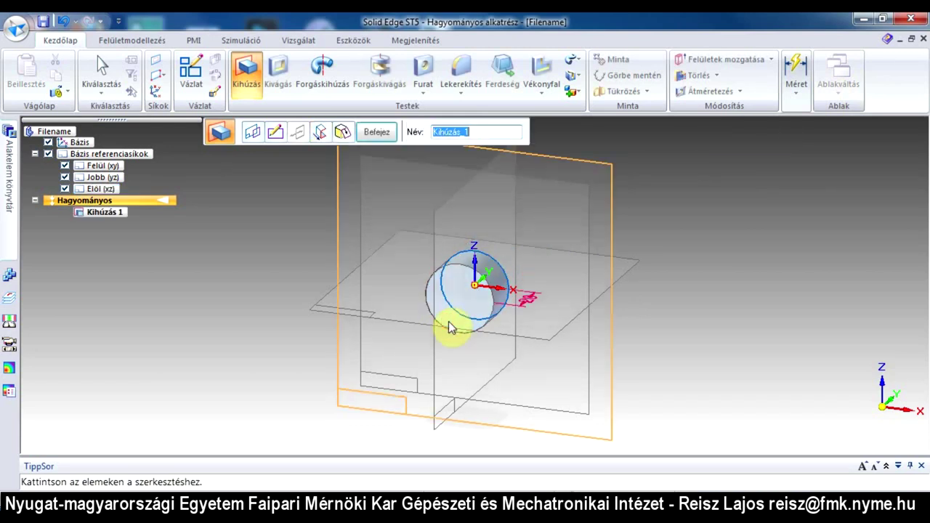
pyautogui.click(378, 135)
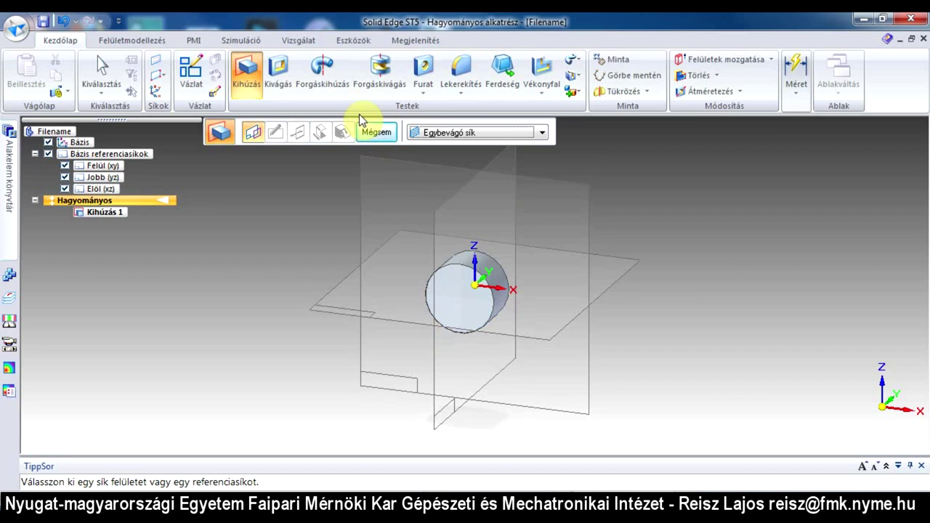
# Step: Sketch a concentric 24 mm diameter circle on the front face of the cylinder for a second extrusion
pyautogui.click(247, 85)
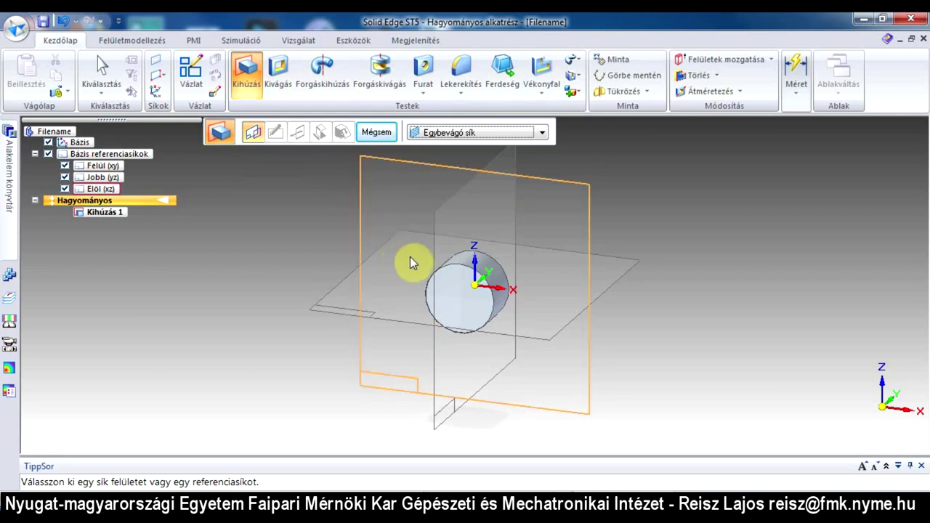
pyautogui.click(464, 286)
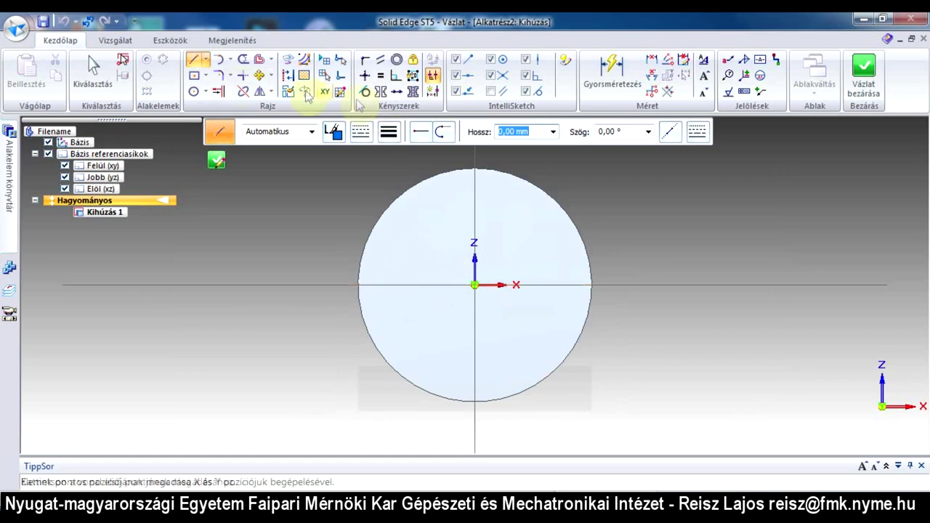
pyautogui.click(195, 90)
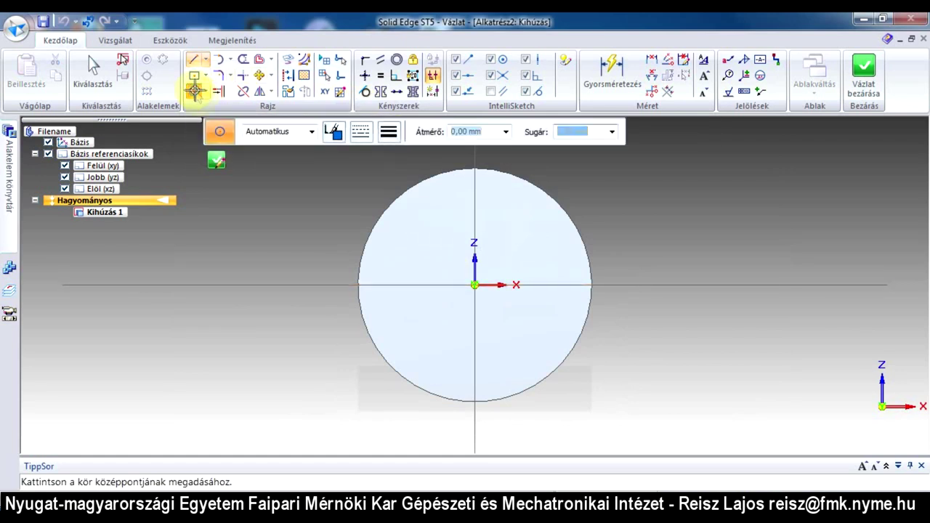
pyautogui.click(475, 284)
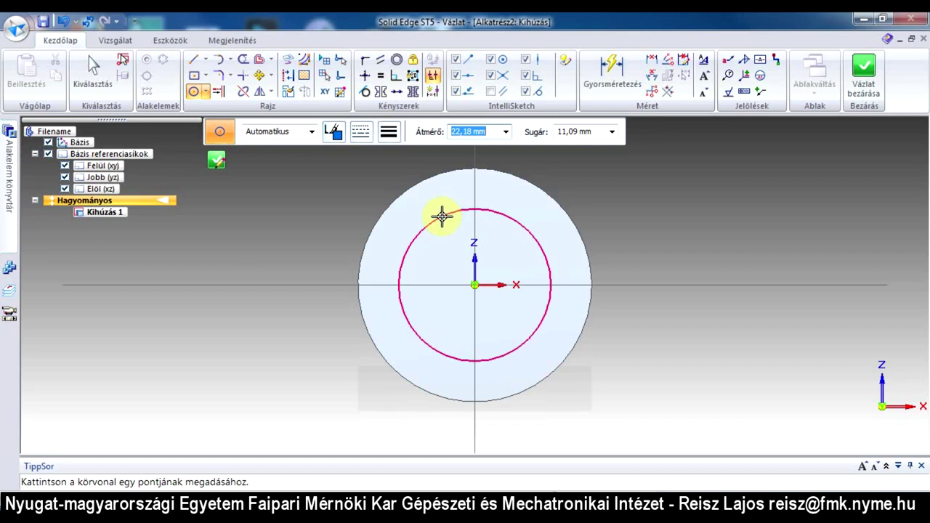
pyautogui.write('24')
pyautogui.press('Return')
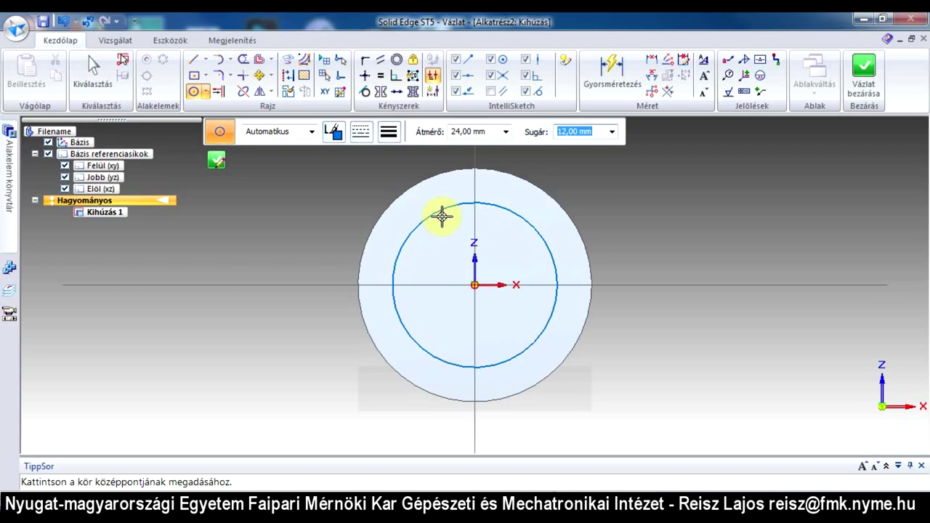
pyautogui.click(865, 82)
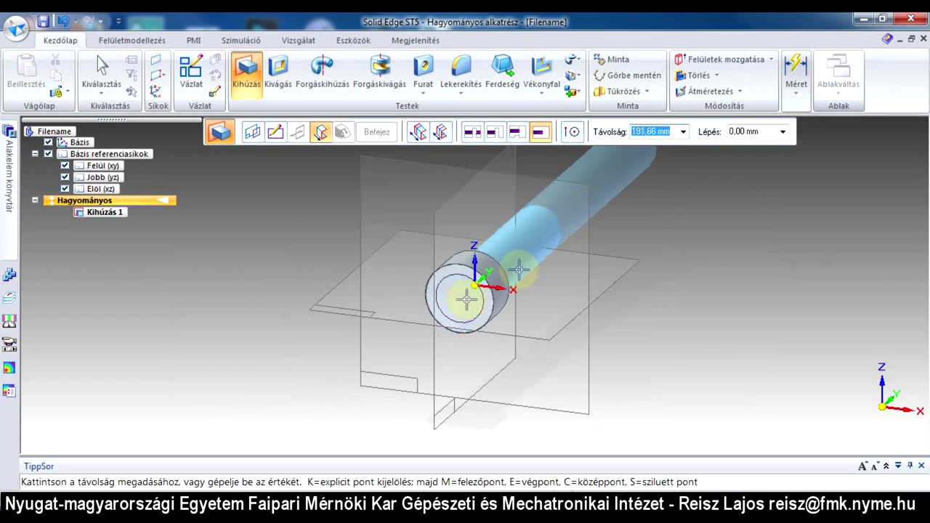
# Step: Extrude the 24 mm circle 21 mm outward from the cylinder's front face
pyautogui.write('21')
pyautogui.press('Return')
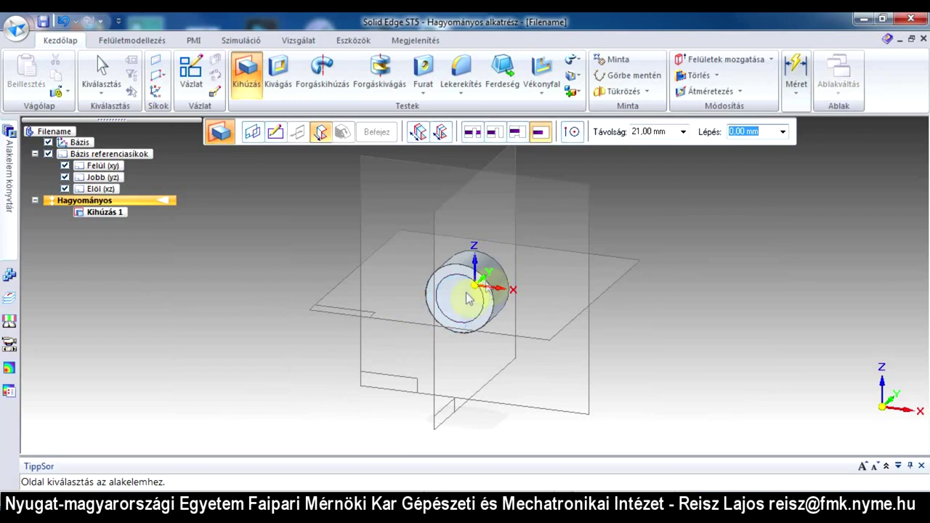
pyautogui.click(339, 347)
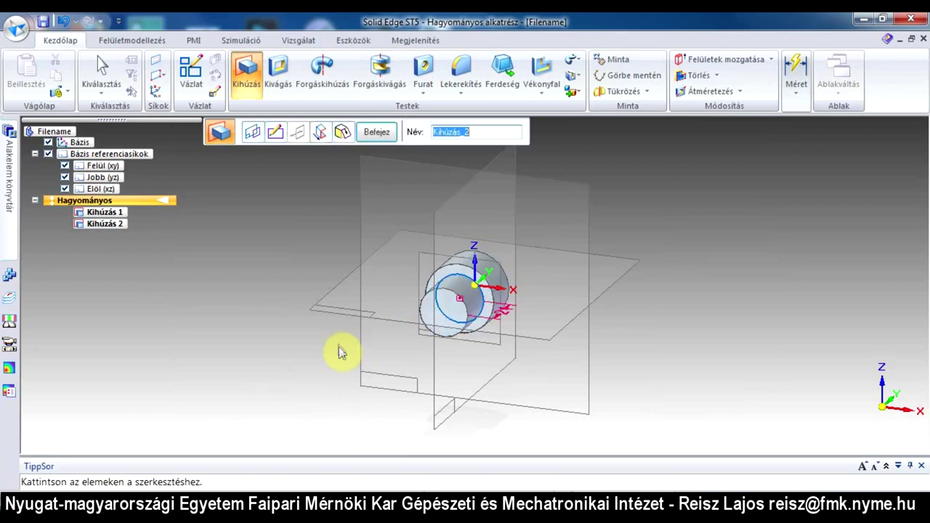
pyautogui.click(373, 136)
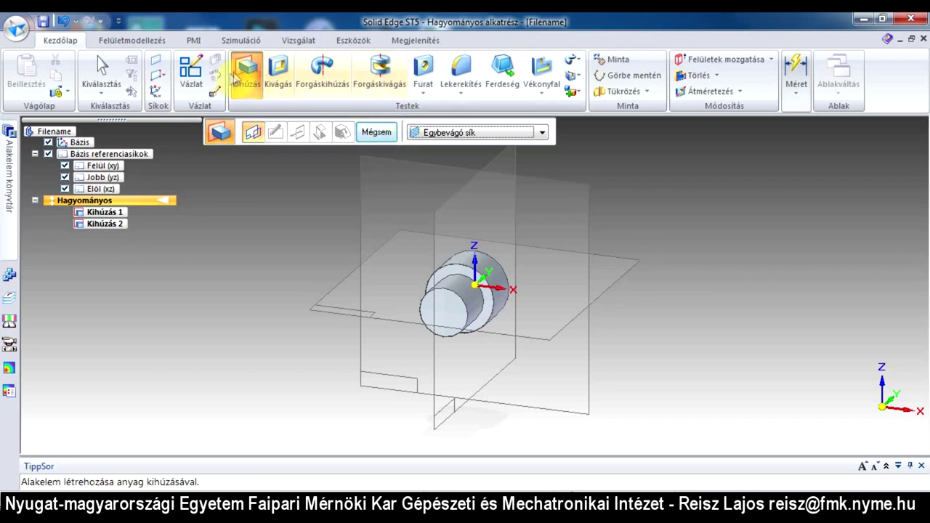
# Step: Sketch a concentric 12 mm diameter circle on the end face of the 24 mm shaft section for a third extrusion
pyautogui.click(455, 305)
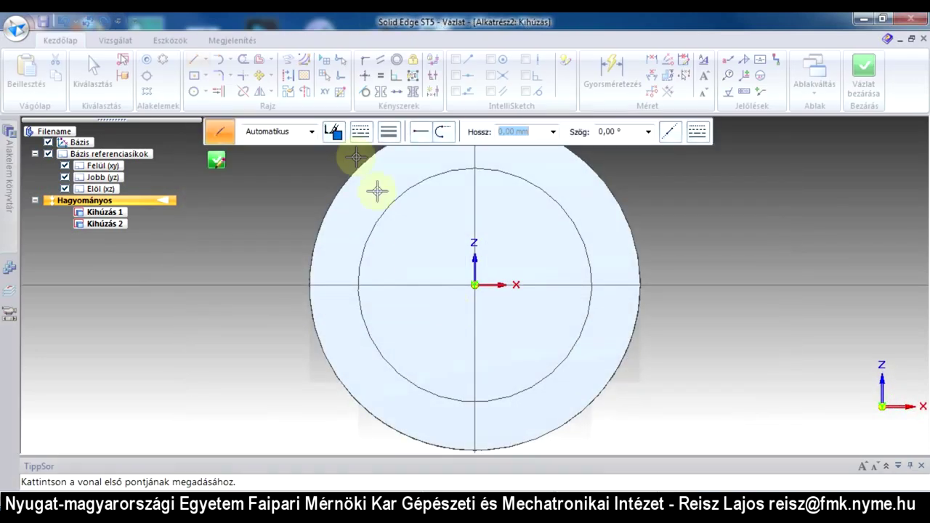
pyautogui.click(191, 92)
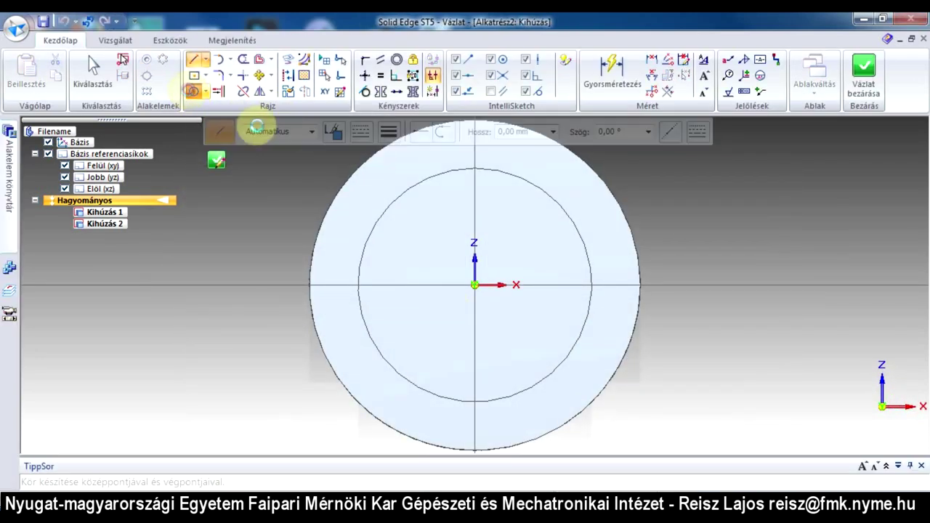
pyautogui.click(474, 284)
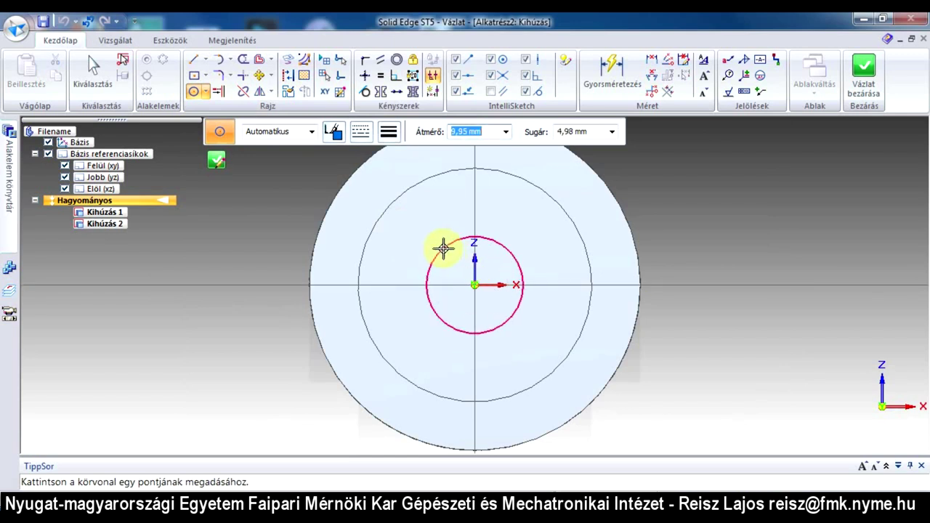
pyautogui.write('12')
pyautogui.press('Return')
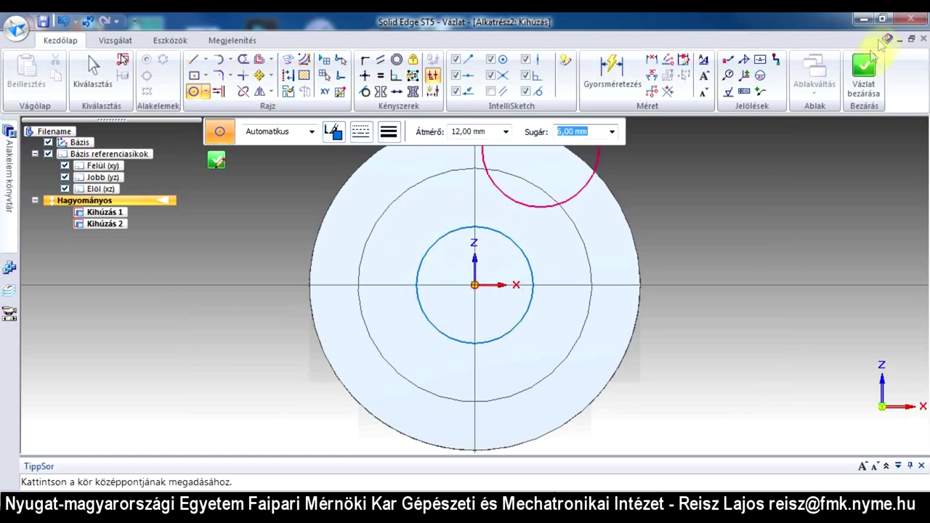
pyautogui.click(868, 82)
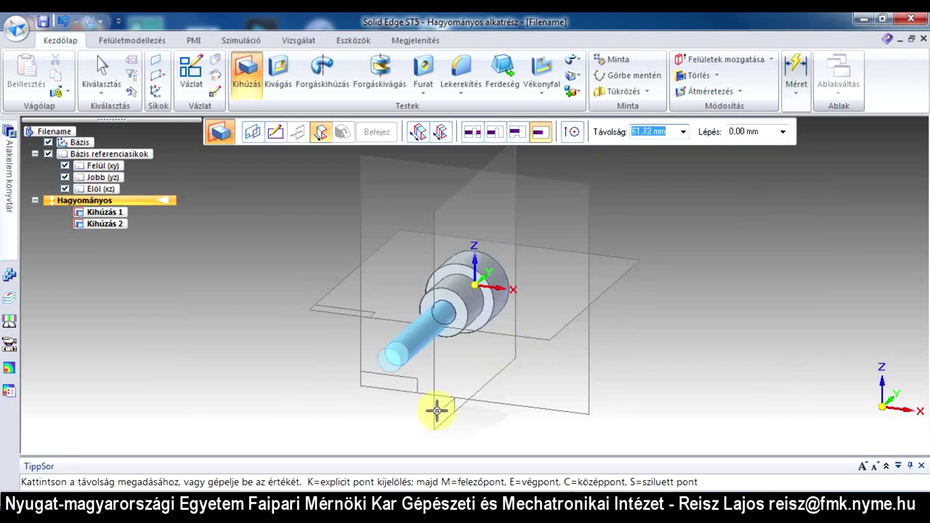
# Step: Extrude the 12 mm circle 32 mm outward from the end face and leave the extrusion command
pyautogui.write('32')
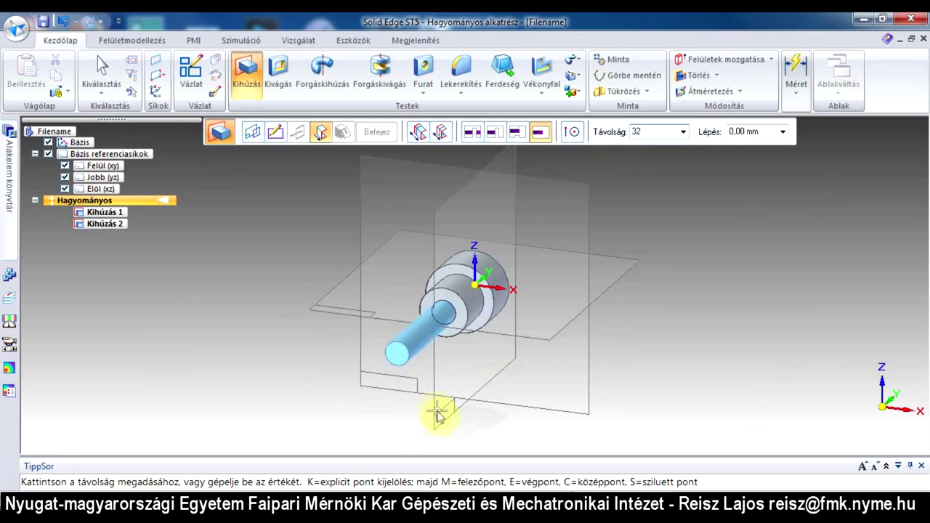
pyautogui.press('Return')
pyautogui.click(437, 411)
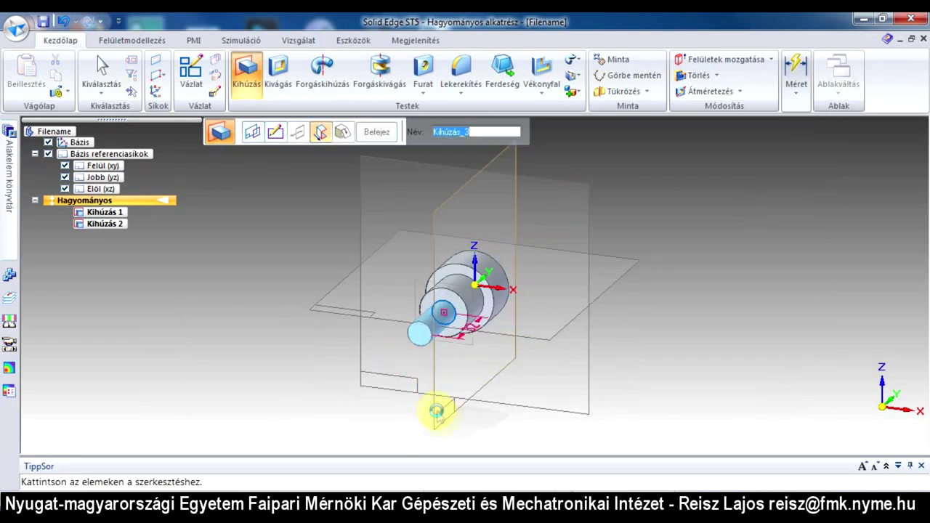
pyautogui.click(375, 132)
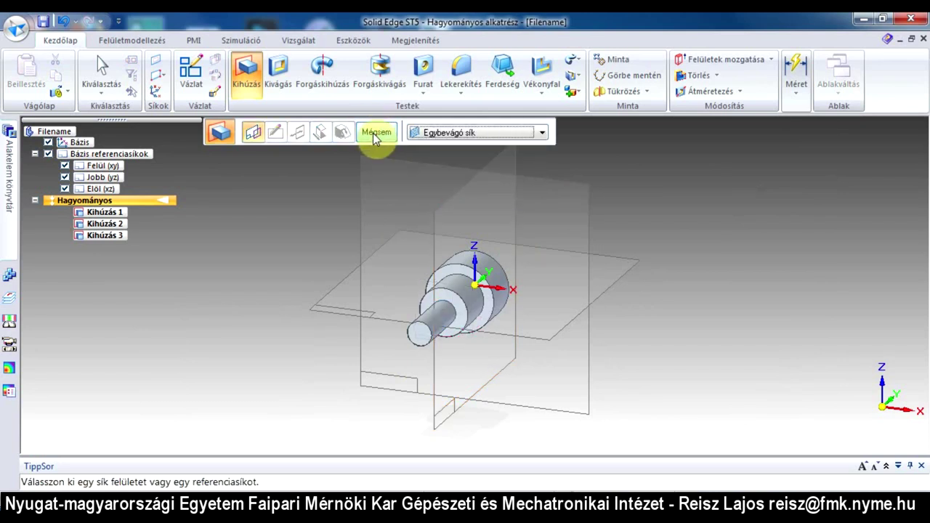
pyautogui.click(375, 134)
# Step: Hide the base reference planes and the base coordinate system, leaving only the stepped shaft displayed
pyautogui.moveTo(311, 269); pyautogui.dragTo(504, 313, button='middle')
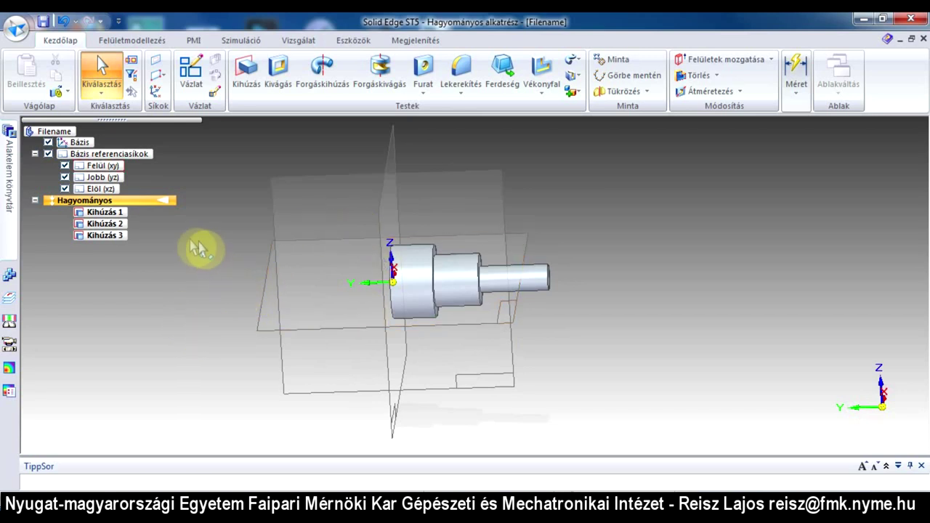
pyautogui.click(48, 154)
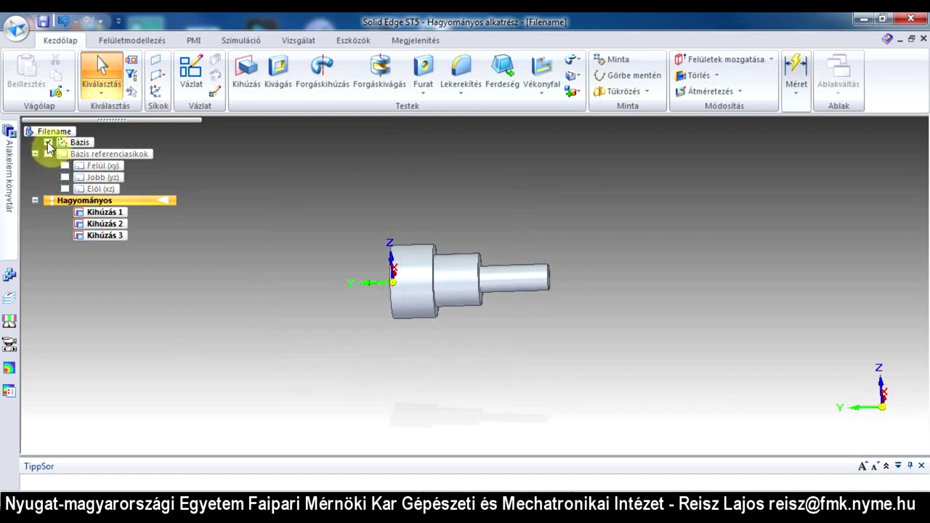
pyautogui.click(48, 142)
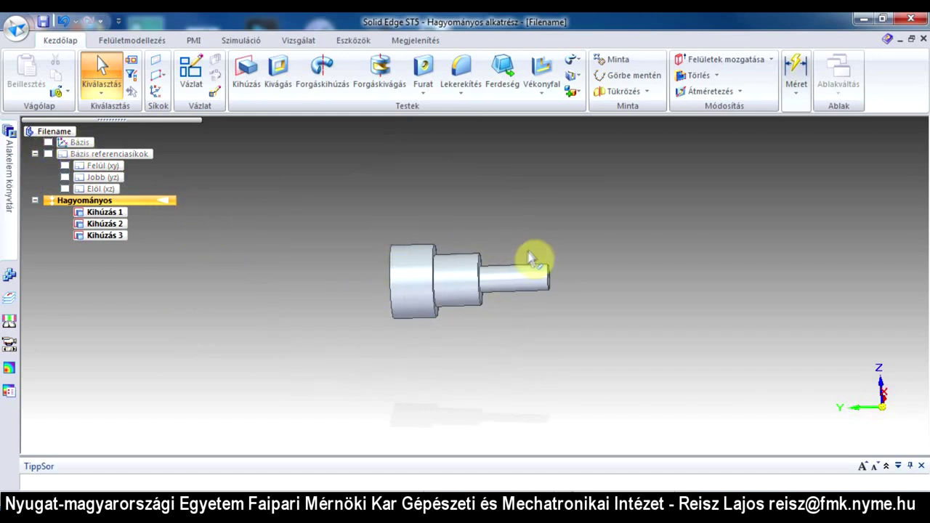
pyautogui.moveTo(555, 251); pyautogui.dragTo(445, 249, button='middle')
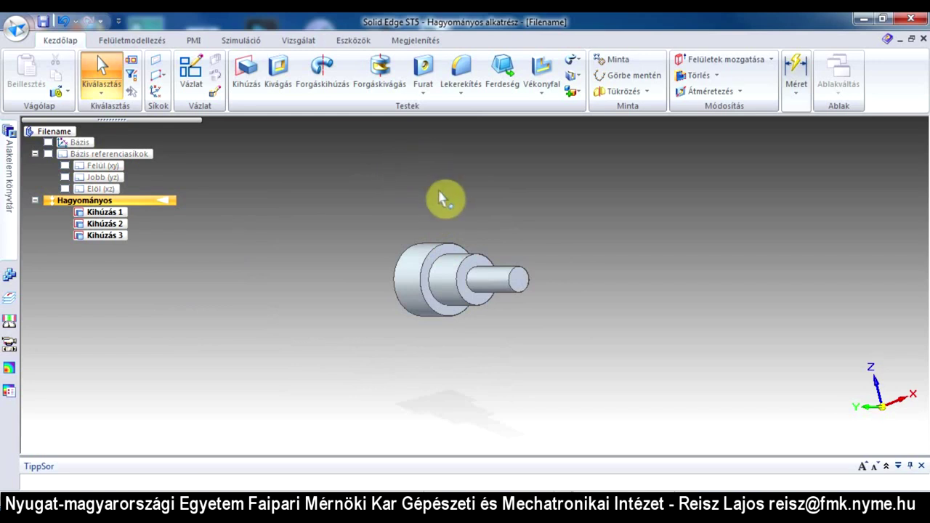
pyautogui.moveTo(477, 249); pyautogui.dragTo(500, 239, button='middle')
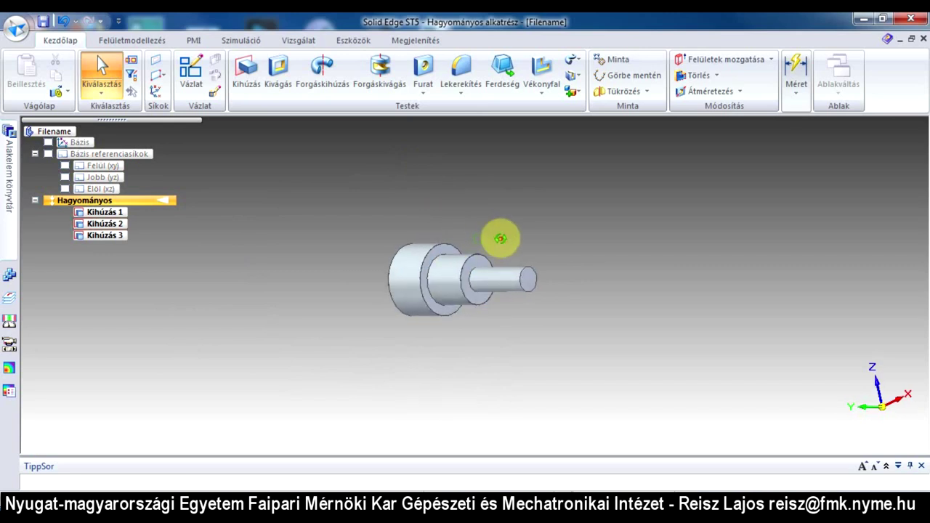
# Step: Chamfer the outer edge at the free end of the 24 mm shaft section with a 5 mm setback
pyautogui.scroll(5, 463, 265)
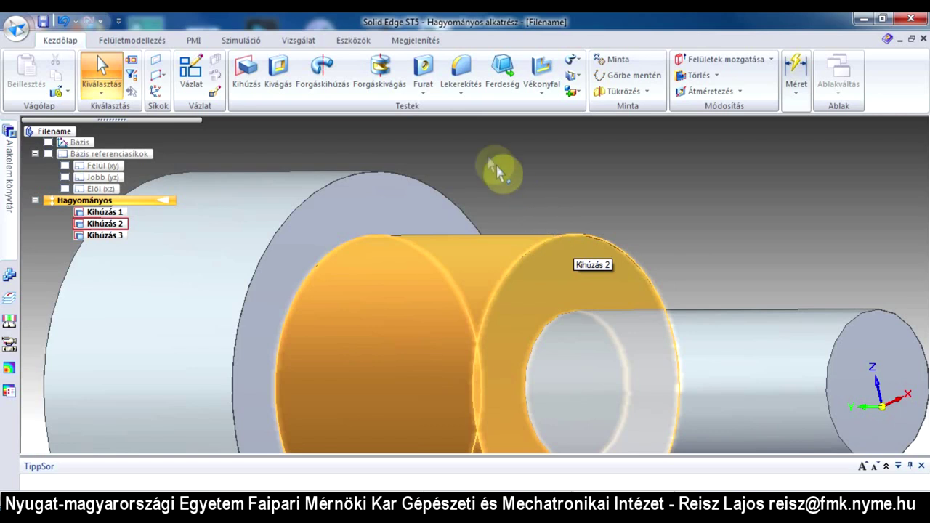
pyautogui.click(461, 94)
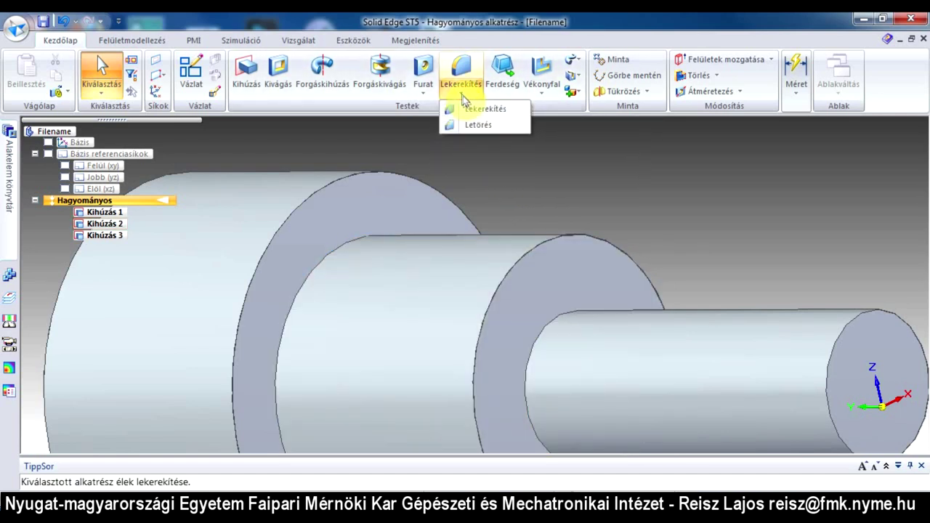
pyautogui.click(476, 127)
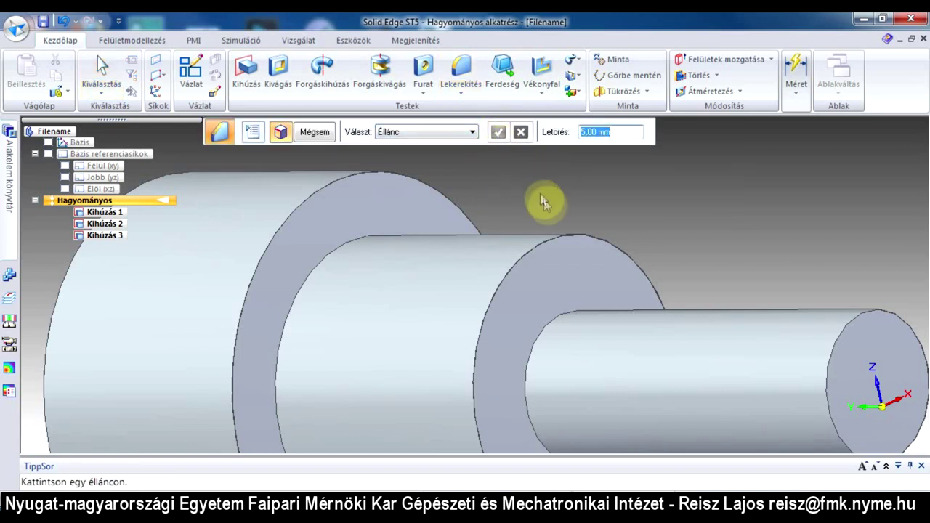
pyautogui.click(553, 244)
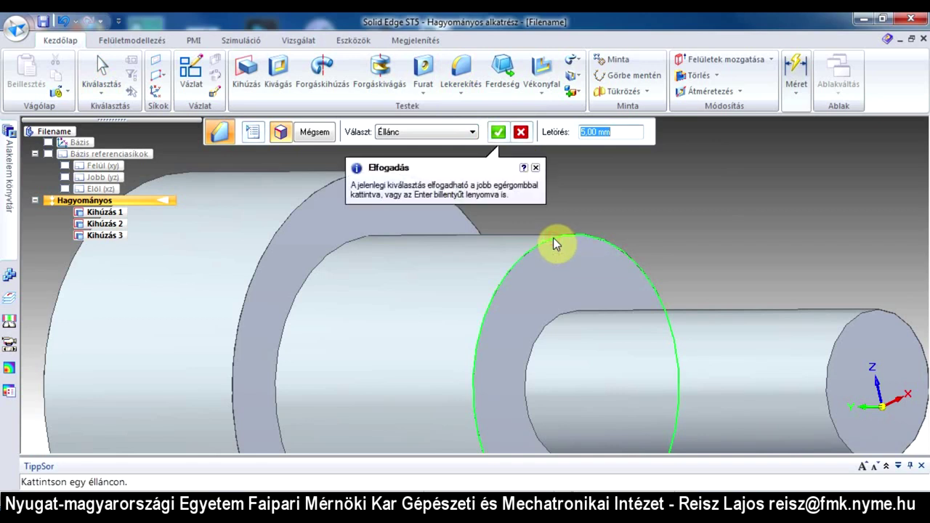
pyautogui.click(497, 133)
pyautogui.hotkey('alt', 'f')
pyautogui.press('t')
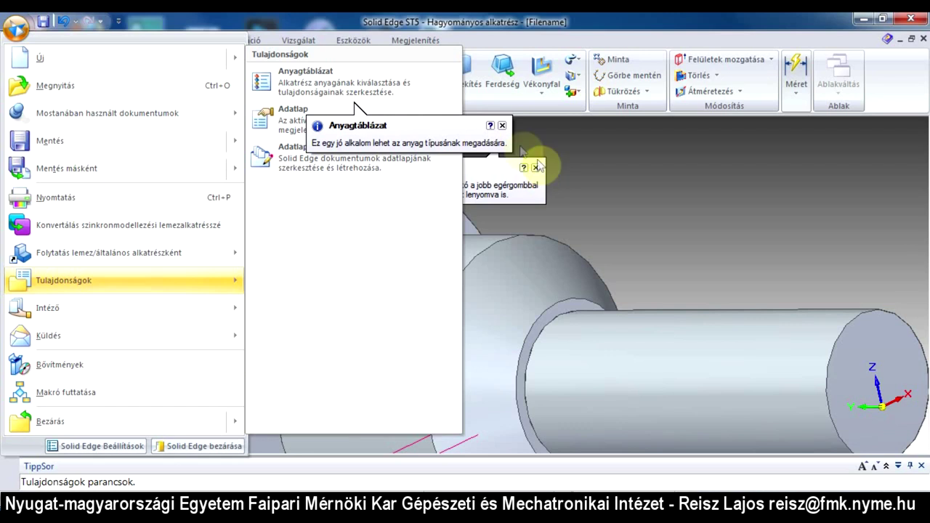
pyautogui.click(503, 127)
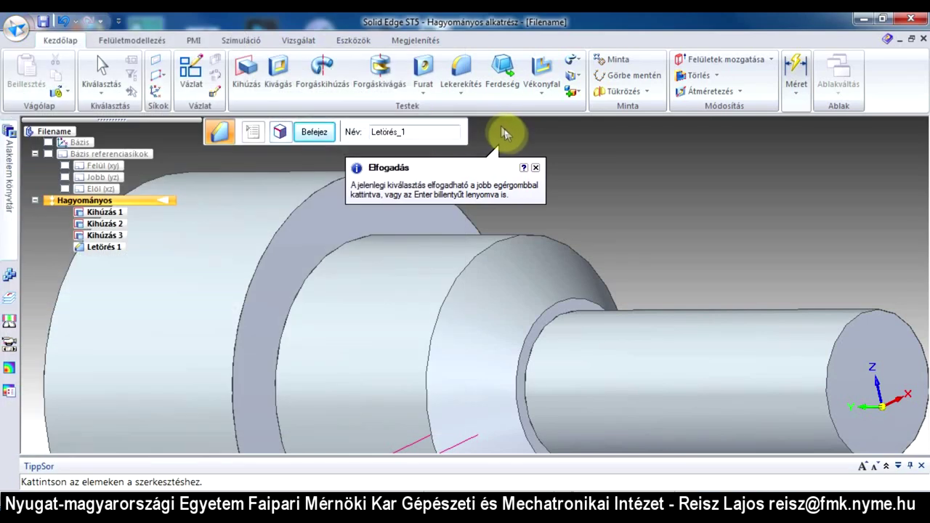
pyautogui.click(535, 169)
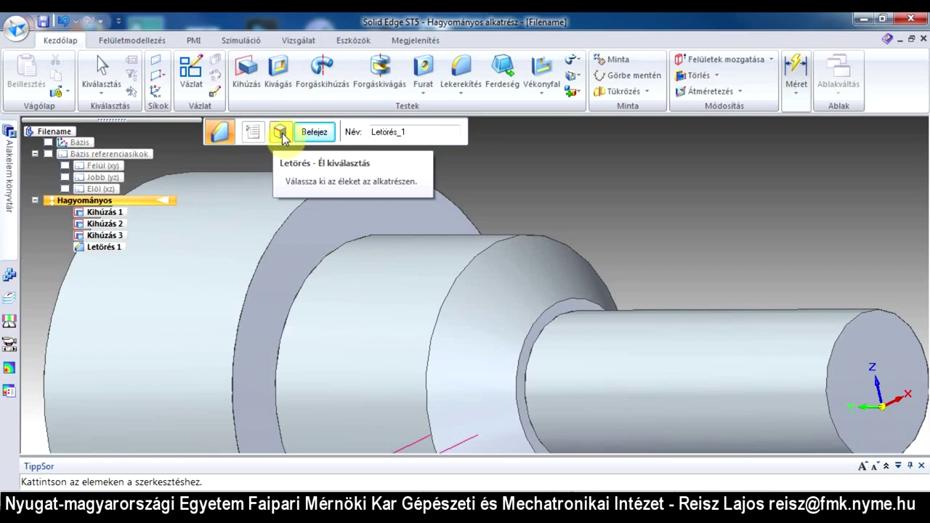
# Step: Set the chamfer on the 24 mm section's edge to 1 mm and leave the chamfer command
pyautogui.click(282, 138)
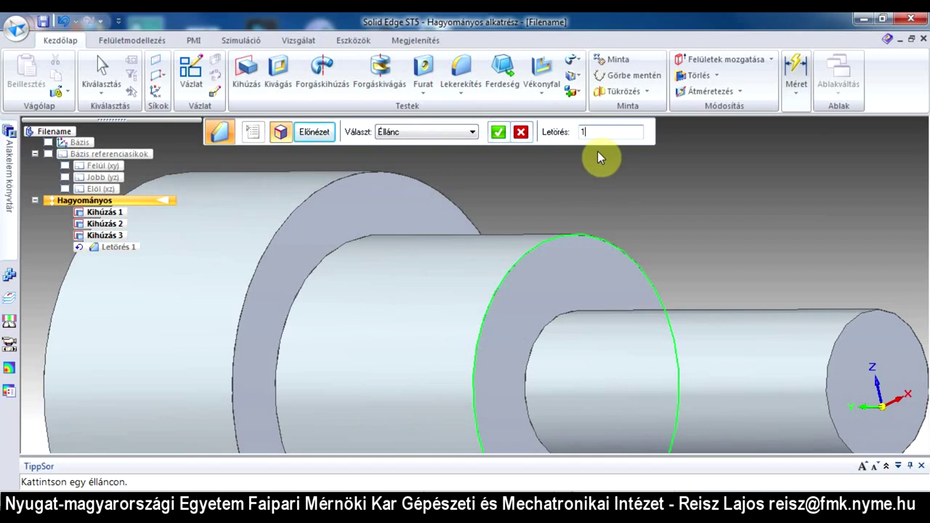
pyautogui.press('Return')
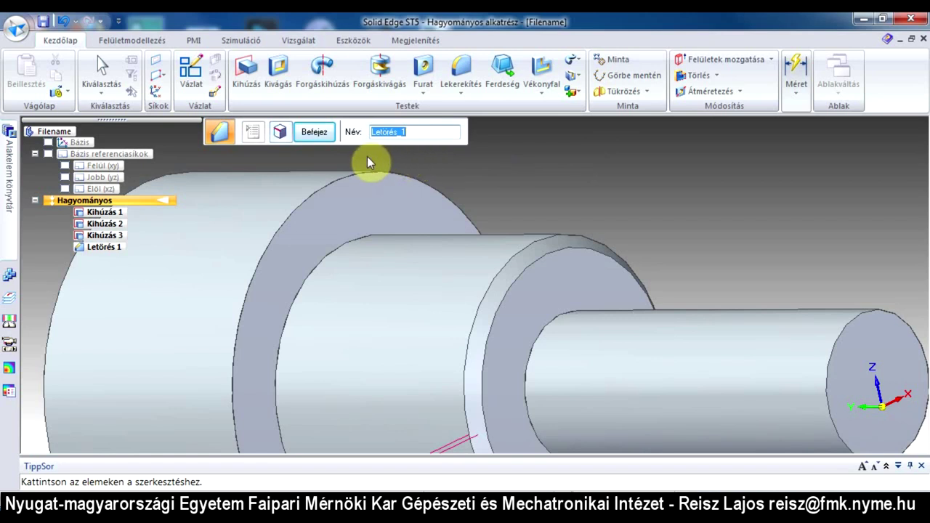
pyautogui.click(315, 137)
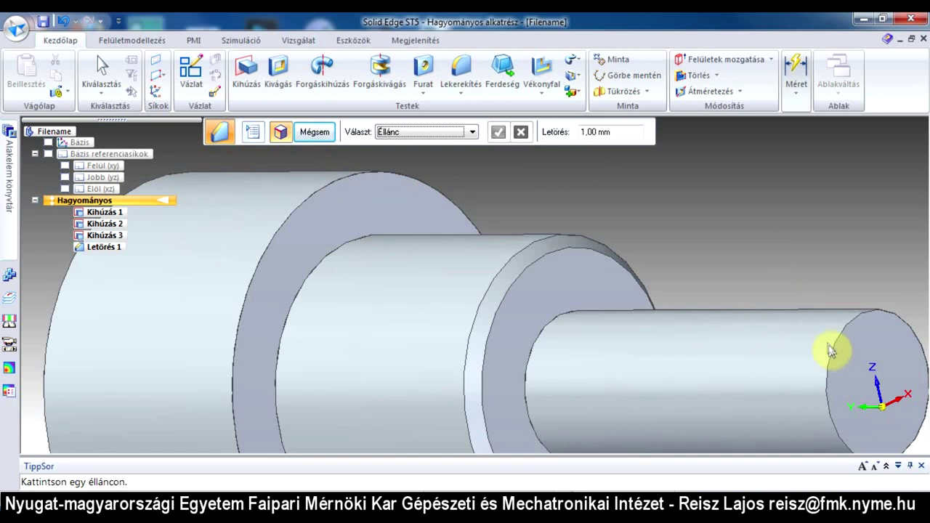
pyautogui.click(317, 133)
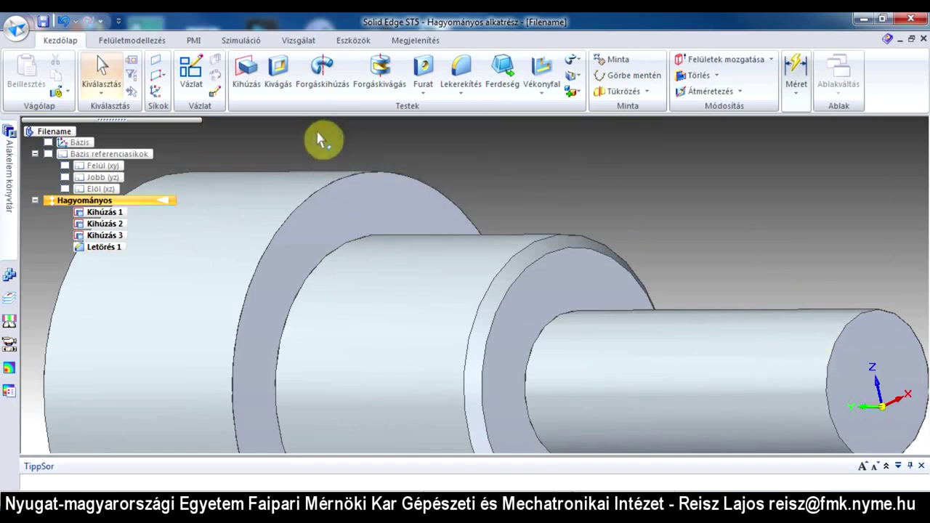
# Step: Start a cylindrical thread on the 12 mm section from its free end, with the thread options dialog no longer shown at command start
pyautogui.click(422, 92)
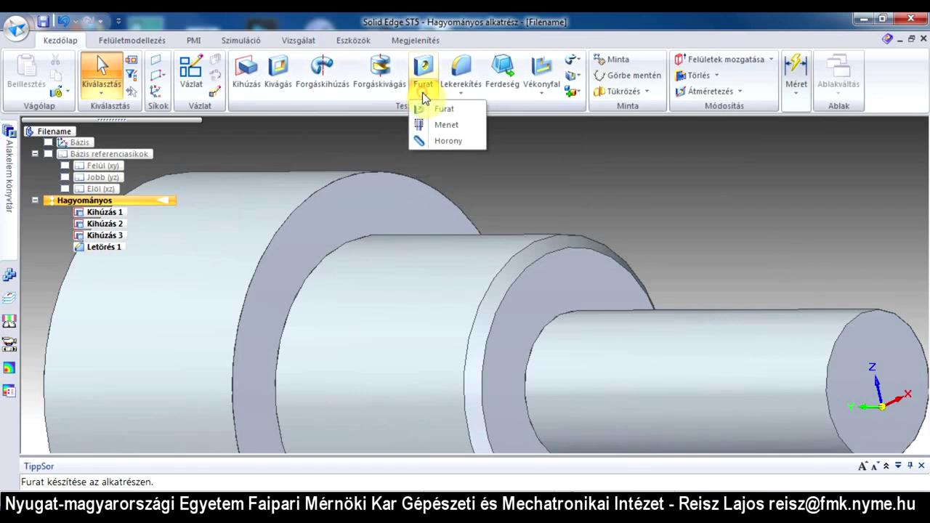
pyautogui.click(446, 125)
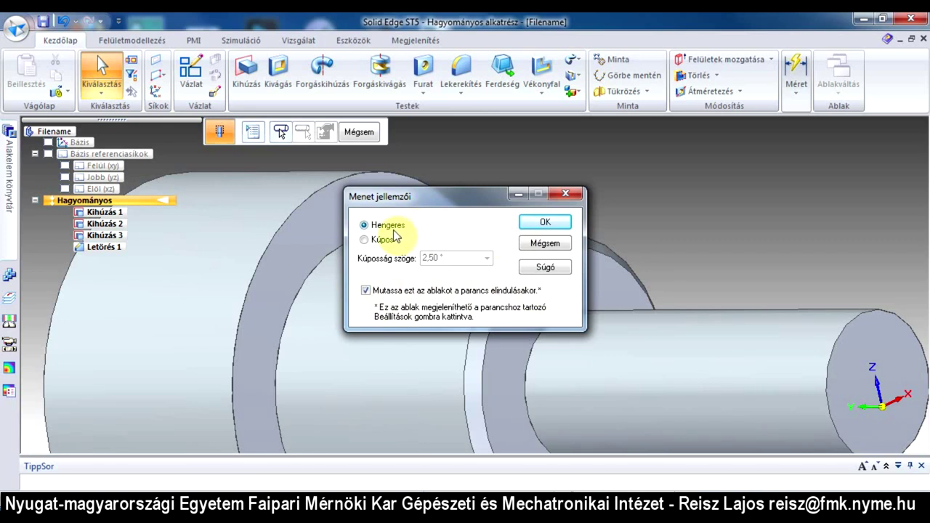
pyautogui.click(366, 291)
pyautogui.click(545, 222)
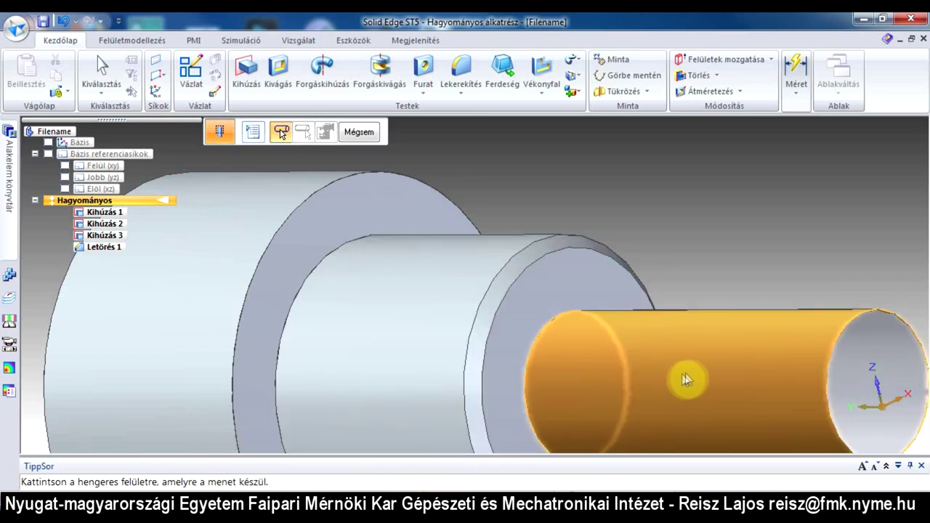
pyautogui.click(685, 376)
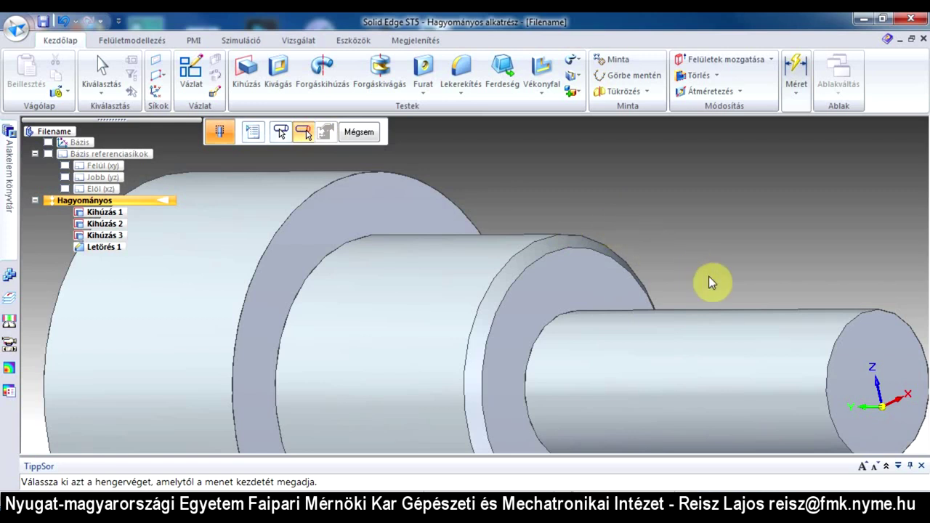
pyautogui.click(855, 318)
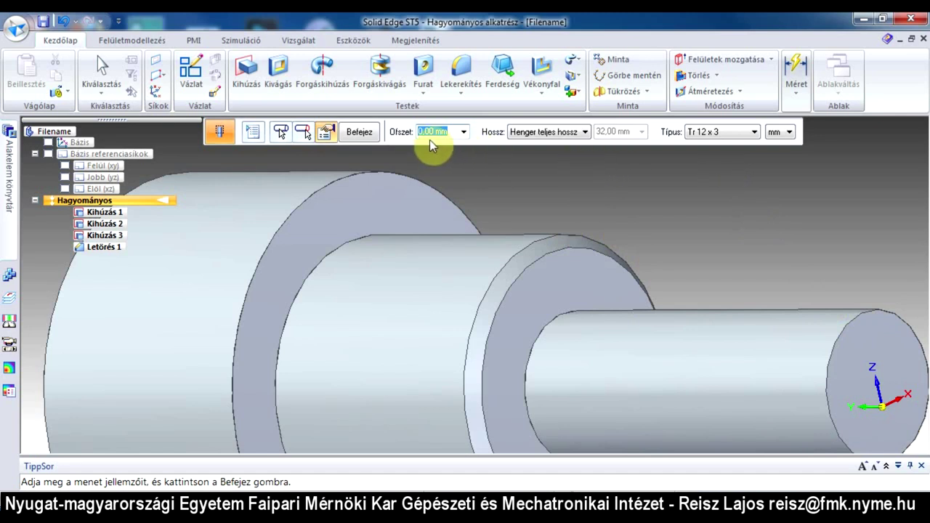
# Step: Set the thread type to M12 over the full cylinder length and finish the thread
pyautogui.click(585, 133)
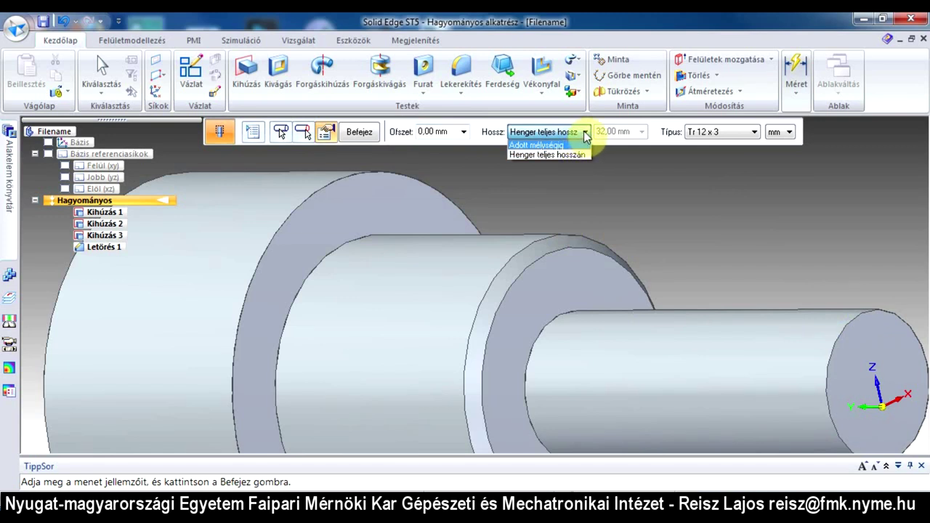
pyautogui.click(584, 133)
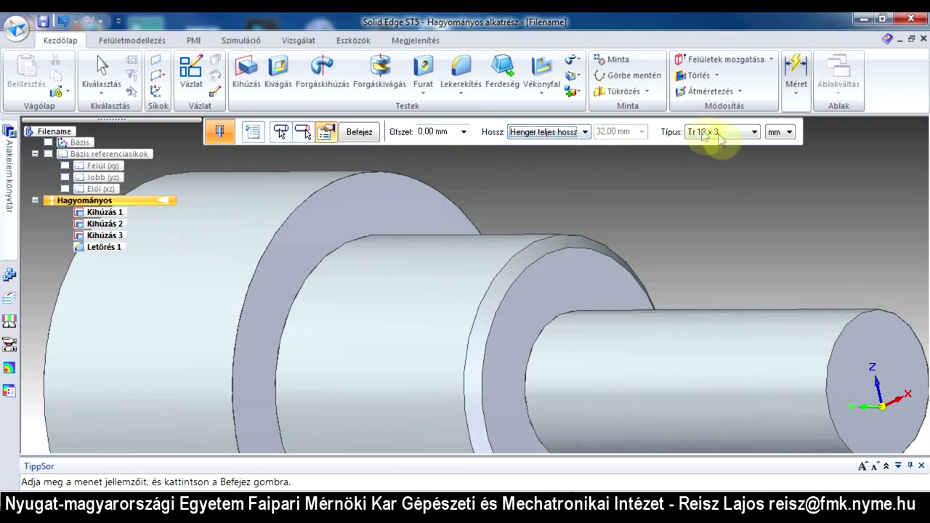
pyautogui.click(756, 133)
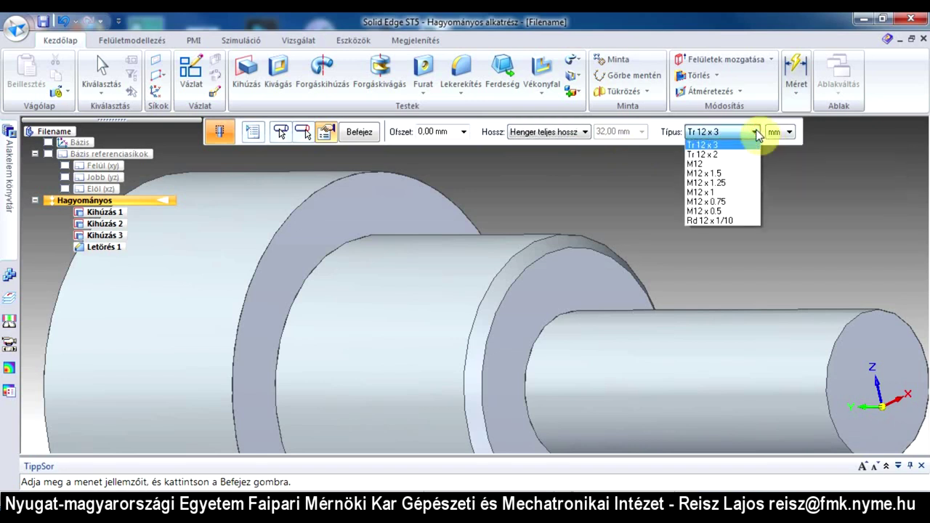
pyautogui.click(704, 165)
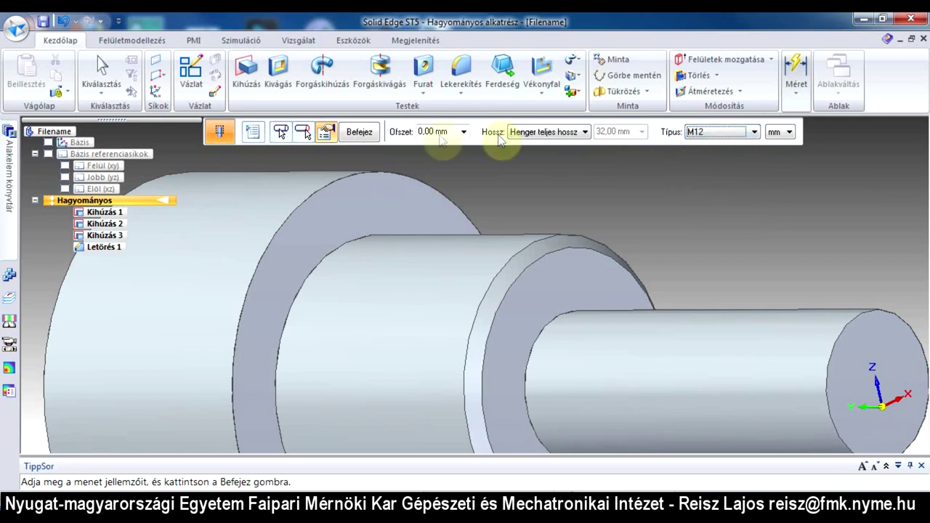
pyautogui.click(355, 133)
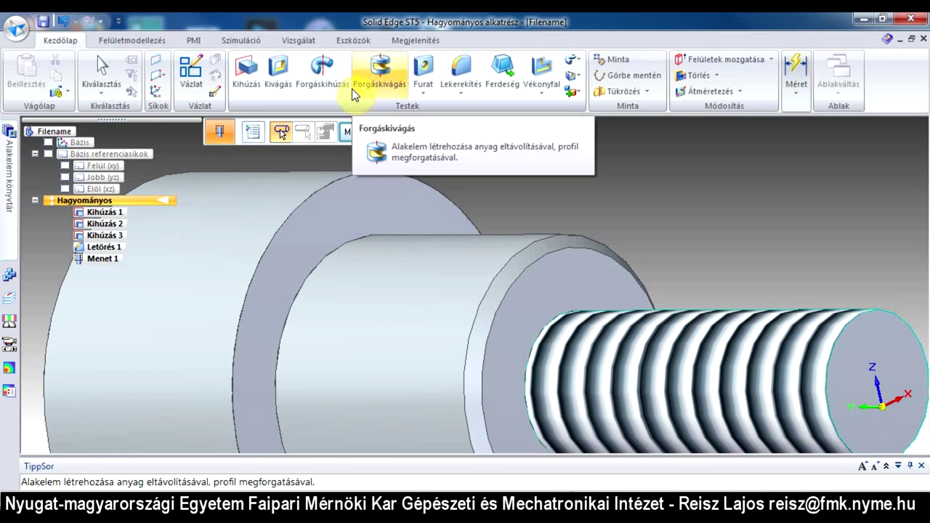
# Step: Chamfer the free end edge of the threaded 12 mm section by 1 mm and leave the chamfer command
pyautogui.click(459, 93)
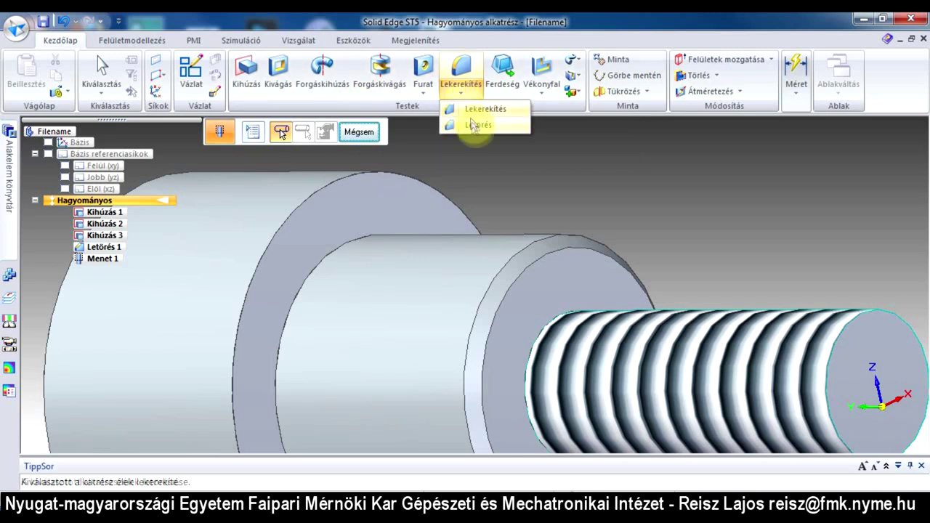
pyautogui.click(473, 126)
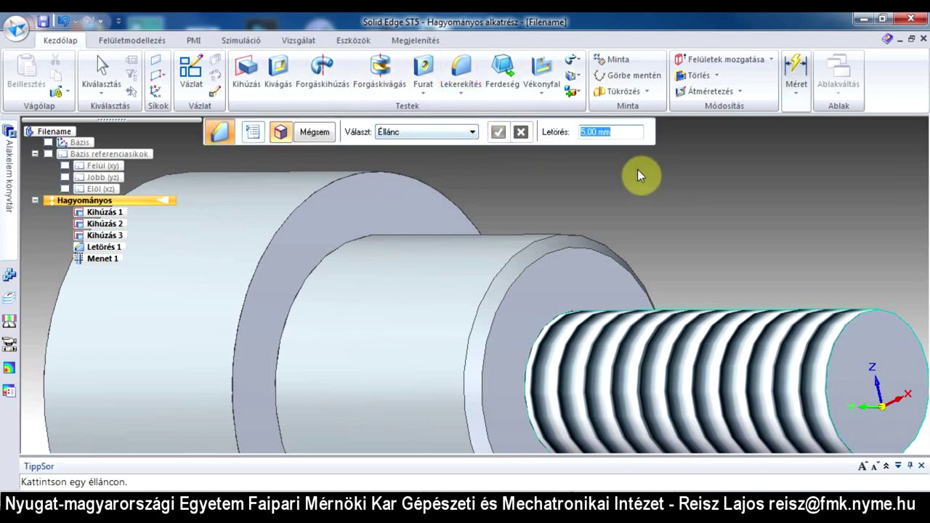
pyautogui.write('1')
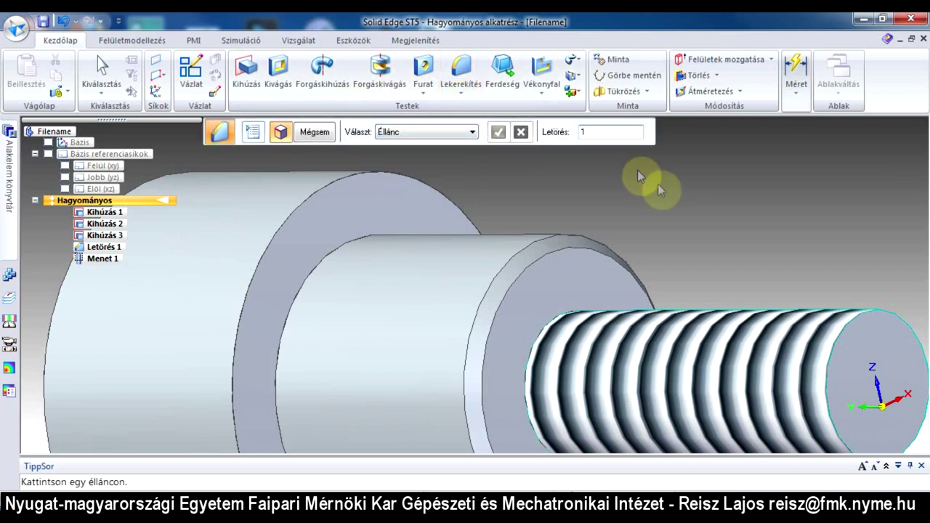
pyautogui.click(865, 320)
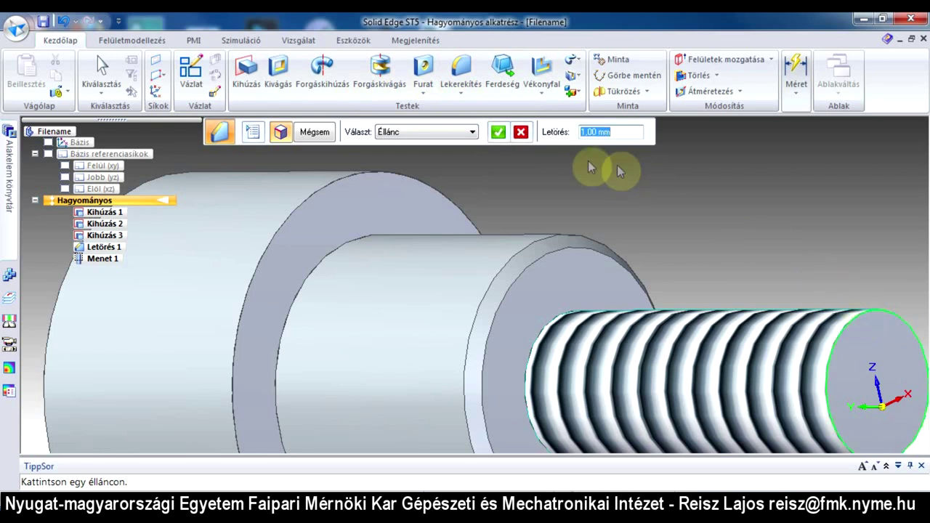
pyautogui.click(497, 133)
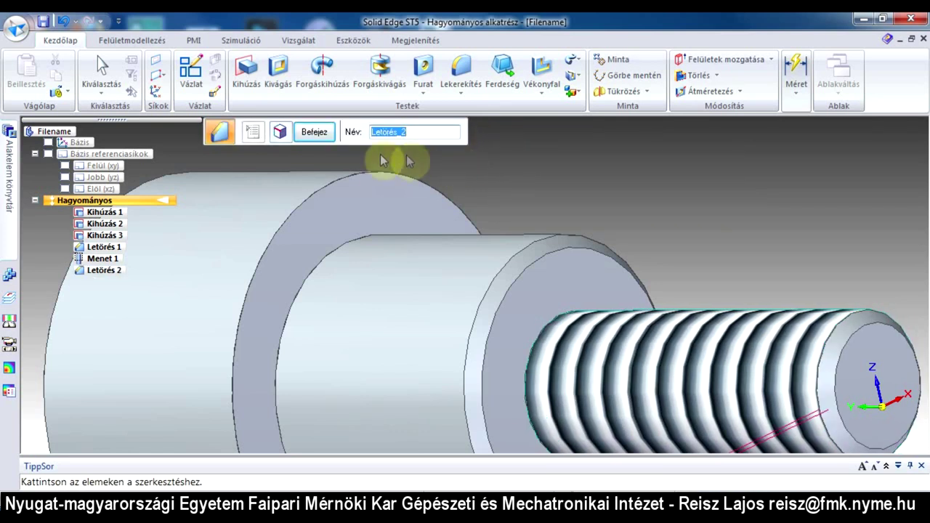
pyautogui.click(315, 133)
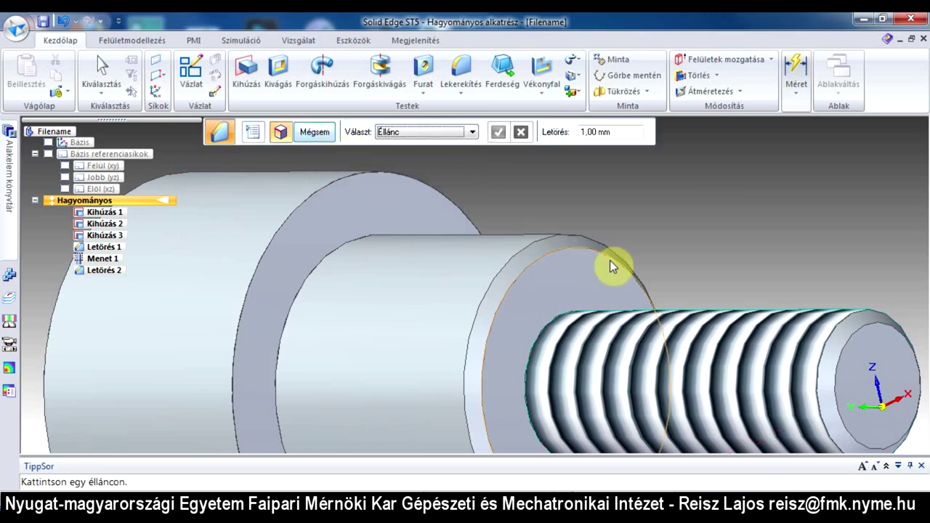
pyautogui.scroll(-5, 611, 267)
pyautogui.moveTo(485, 272)
pyautogui.mouseDown(button='middle')
pyautogui.moveTo(544, 245)
pyautogui.moveTo(441, 250)
pyautogui.moveTo(445, 257)
pyautogui.mouseUp(button='middle')
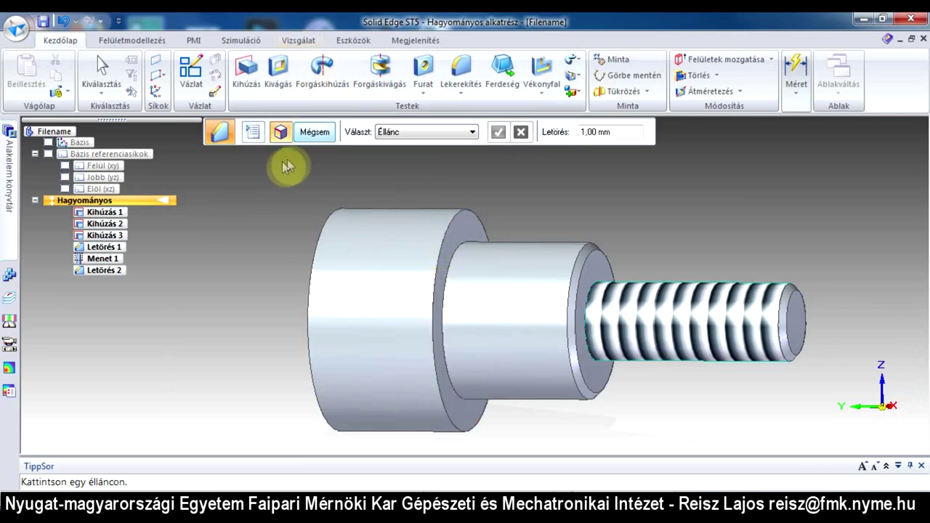
pyautogui.click(313, 131)
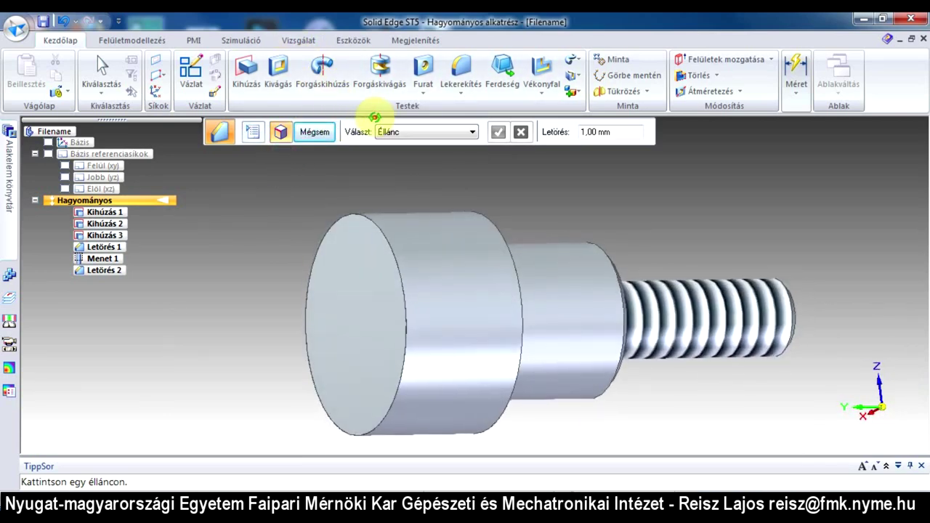
# Step: Start a cutout with its sketch on the large cylinder's end face and project the face's circular edge into it
pyautogui.click(281, 72)
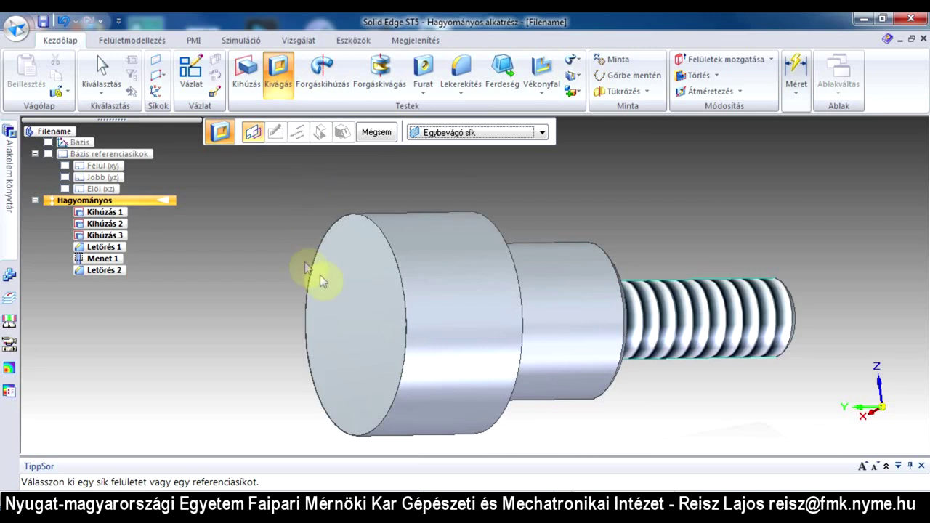
pyautogui.click(368, 281)
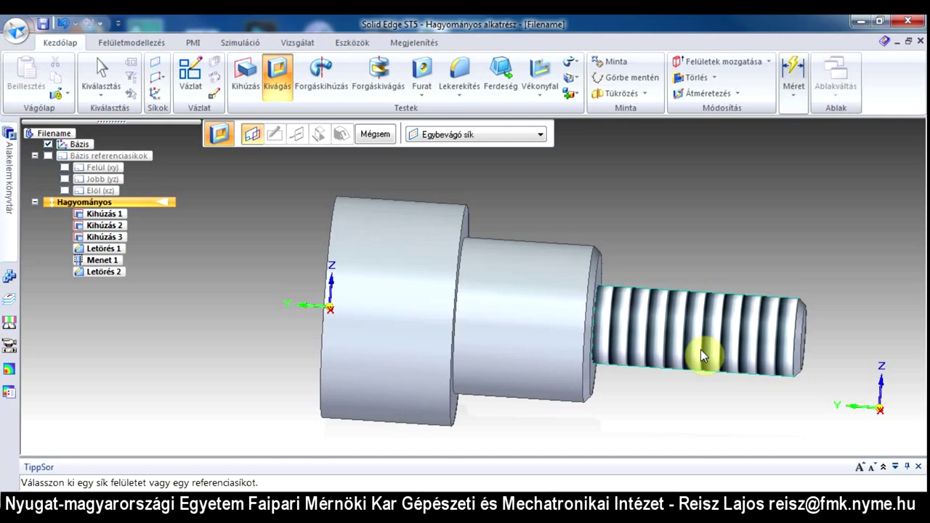
pyautogui.moveTo(244, 326); pyautogui.dragTo(349, 322, button='middle')
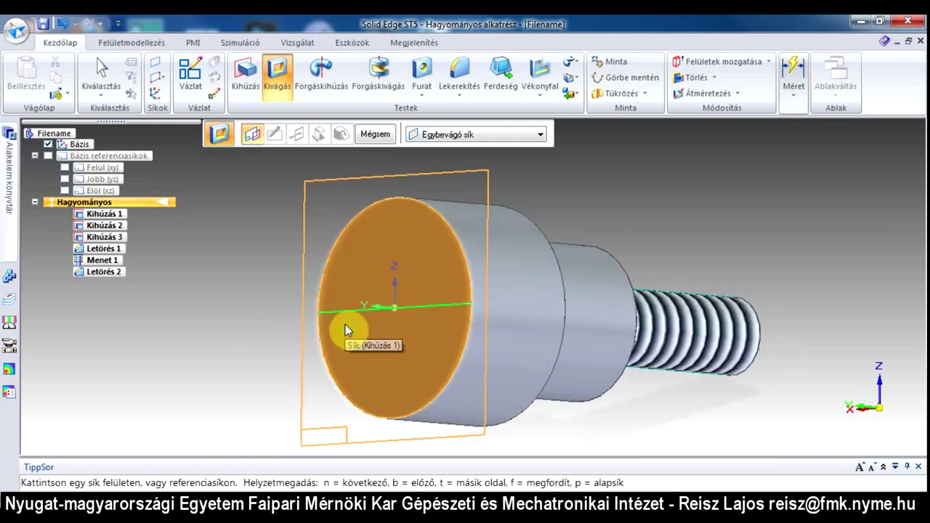
pyautogui.click(279, 88)
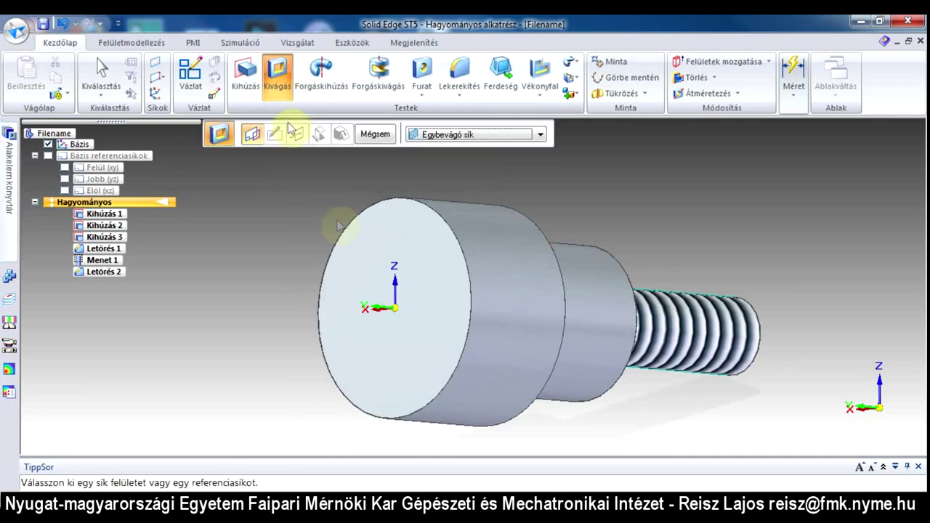
pyautogui.click(428, 285)
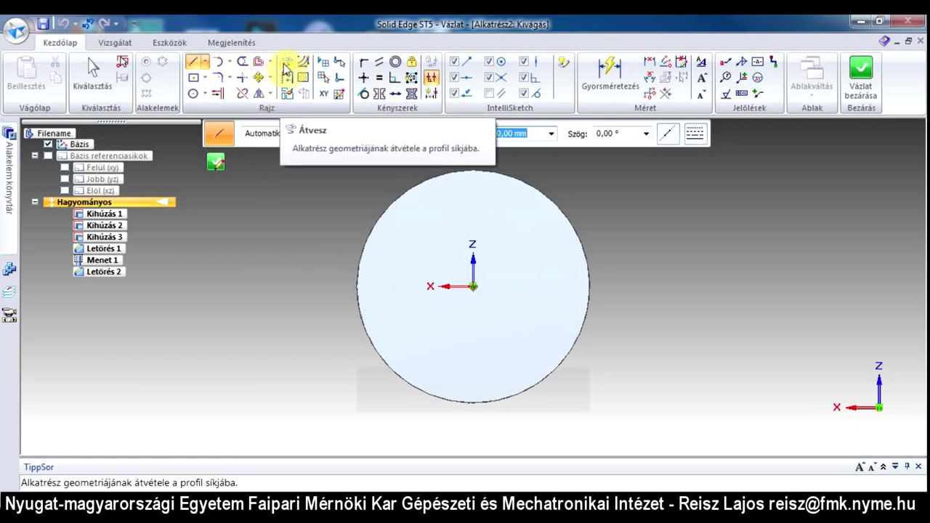
pyautogui.click(284, 69)
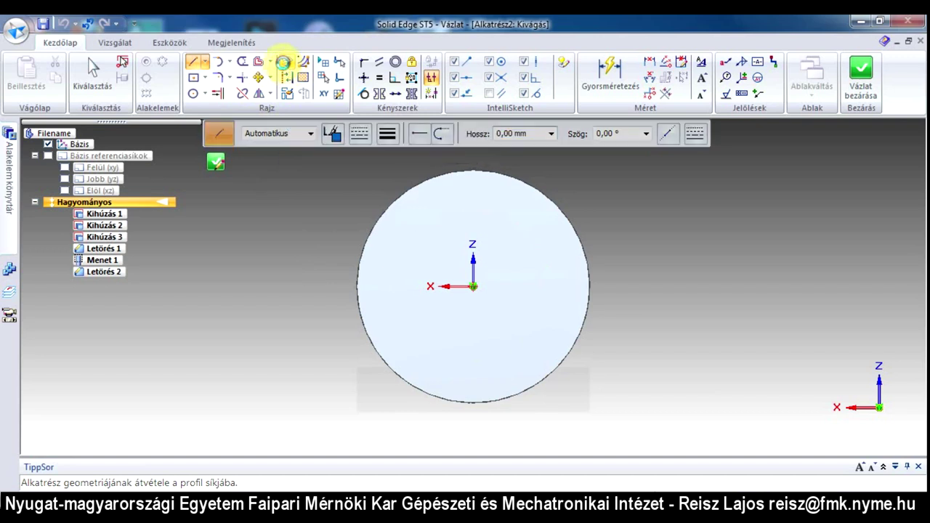
pyautogui.click(508, 177)
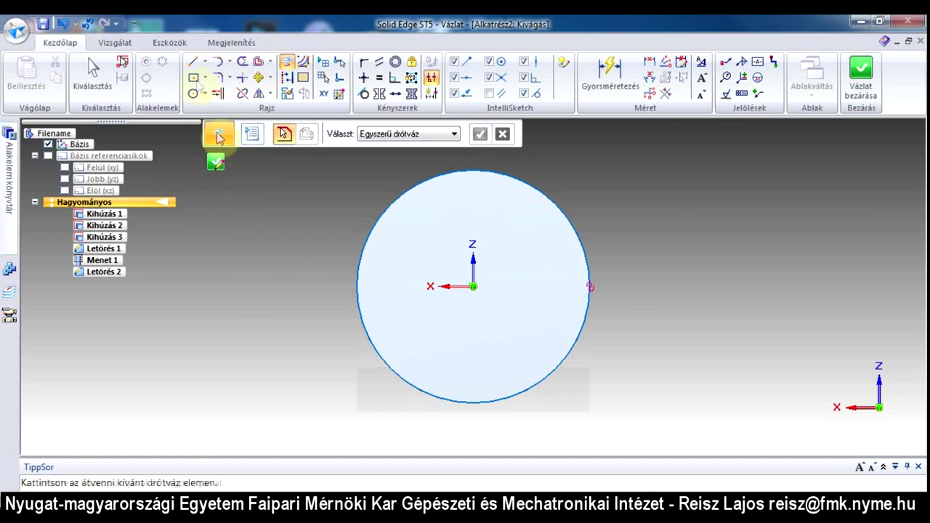
# Step: Sketch two horizontal lines about 22 mm apart across the circle, above and below its centre and extending past it on both sides
pyautogui.click(191, 71)
pyautogui.click(325, 208)
pyautogui.click(612, 209)
pyautogui.rightClick(401, 354)
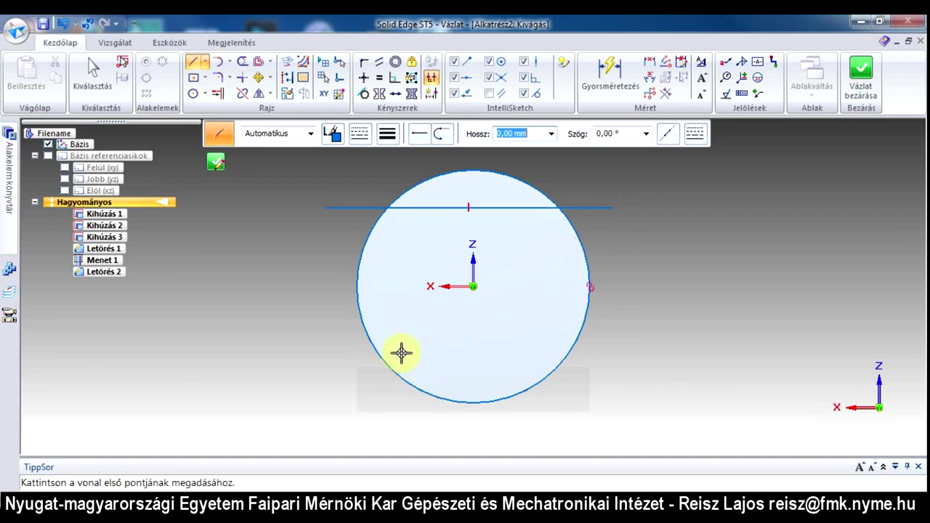
pyautogui.click(333, 359)
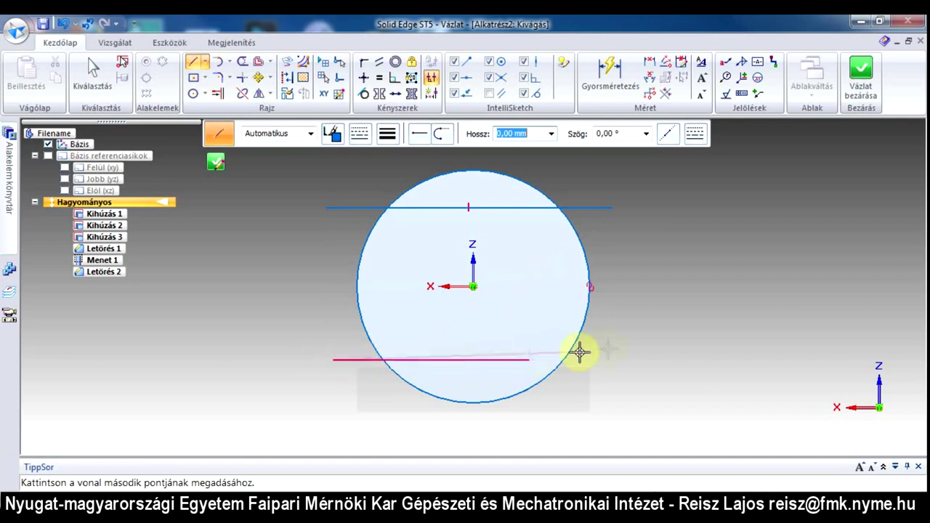
pyautogui.click(628, 359)
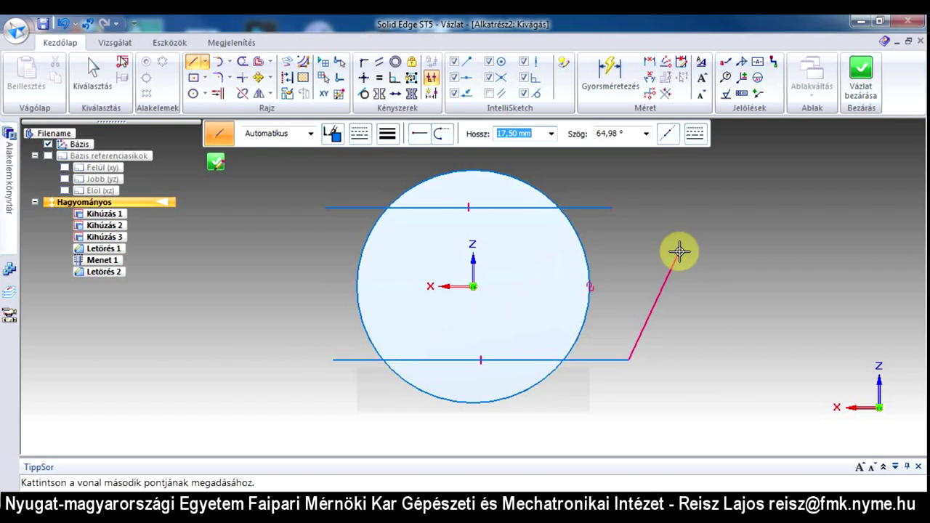
pyautogui.rightClick(678, 252)
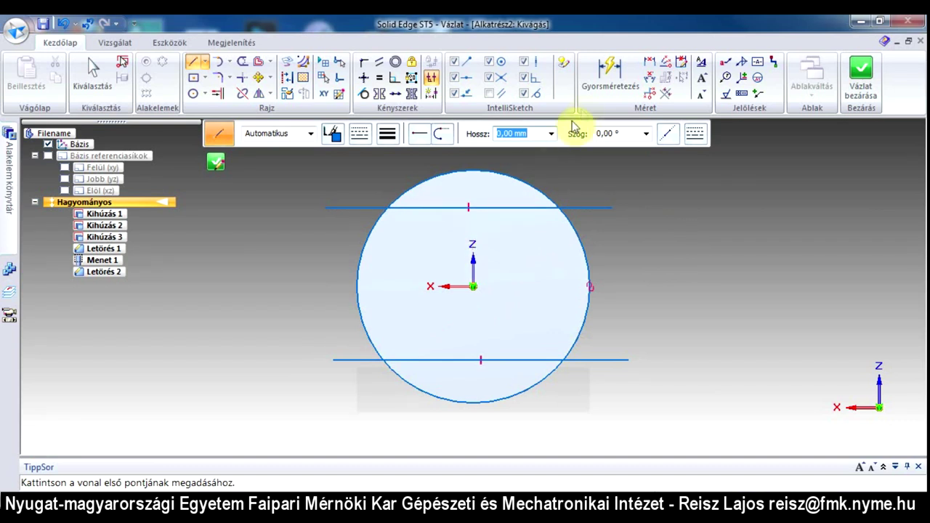
# Step: Dimension the distance between the two horizontal lines and set it to 27 mm
pyautogui.click(649, 64)
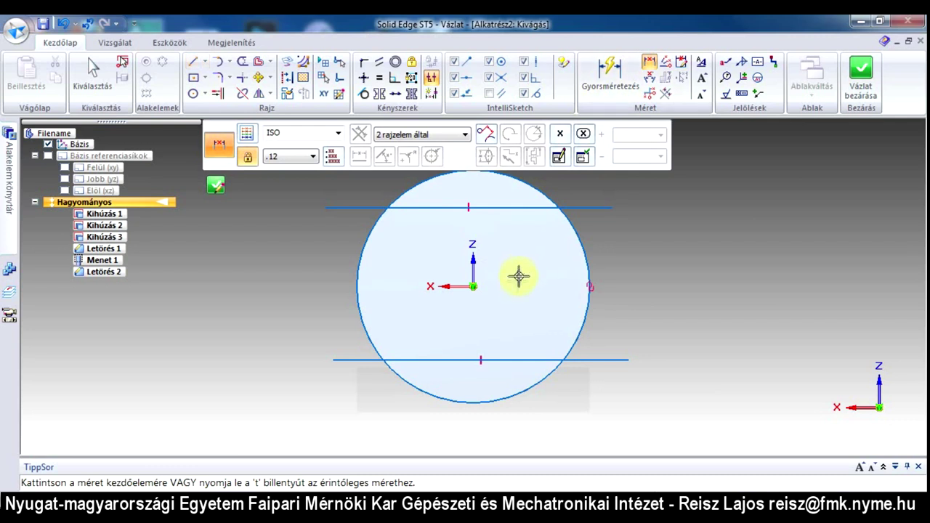
pyautogui.click(511, 359)
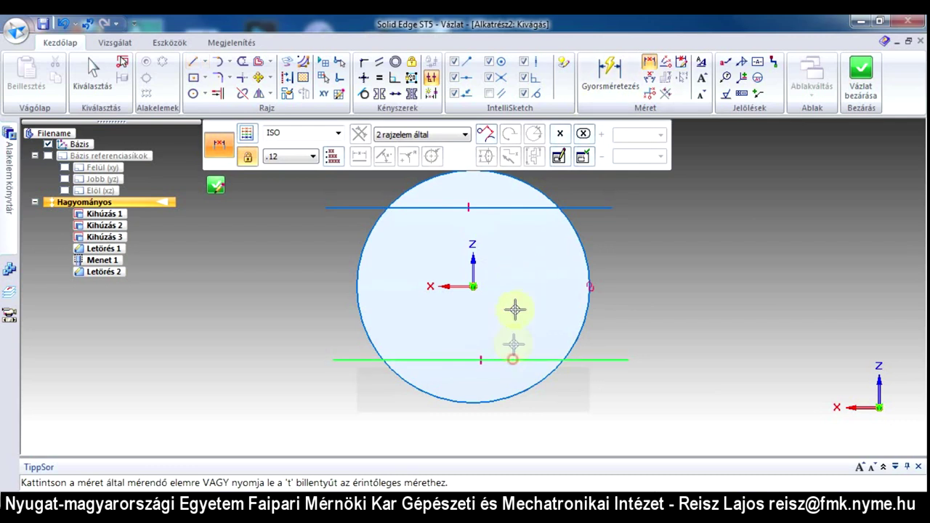
pyautogui.click(525, 208)
pyautogui.click(672, 256)
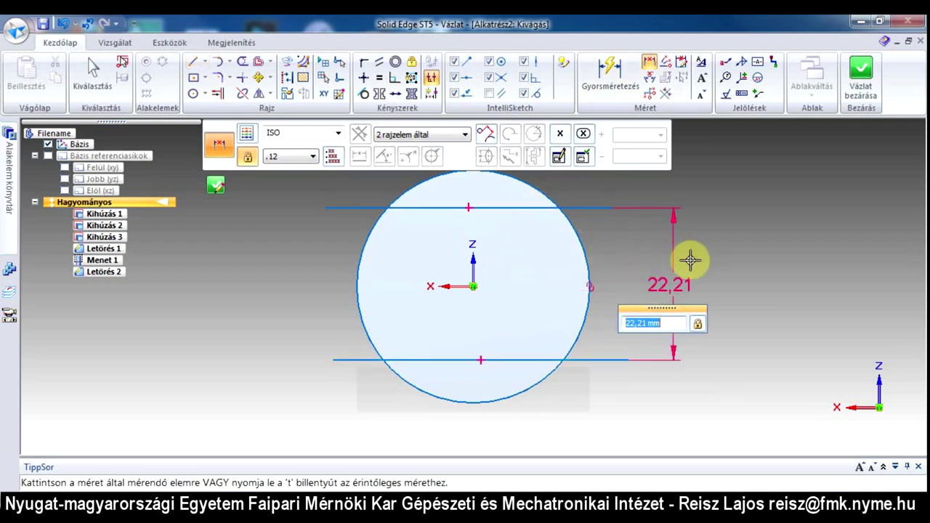
pyautogui.write('27')
pyautogui.press('Return')
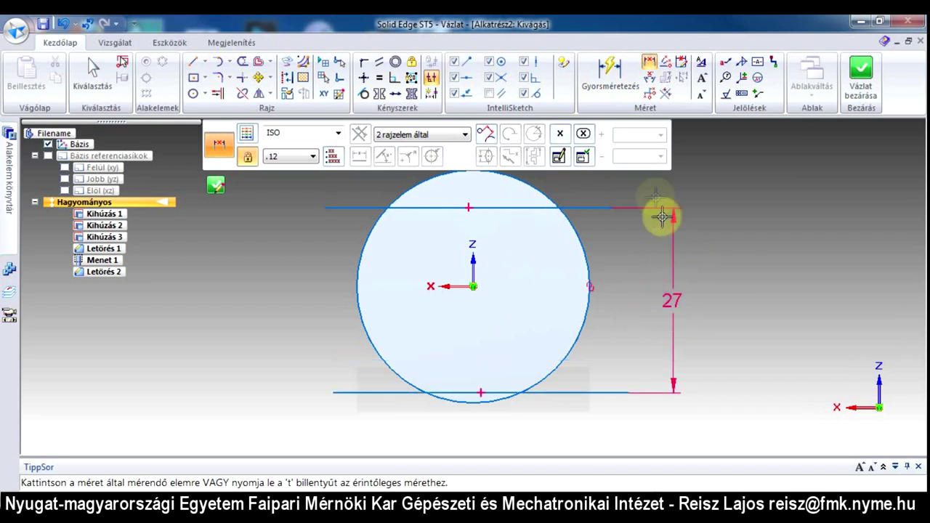
# Step: Dimension the distance from the circle's centre to the upper horizontal line, keeping its current value, and leave the dimension command
pyautogui.click(649, 62)
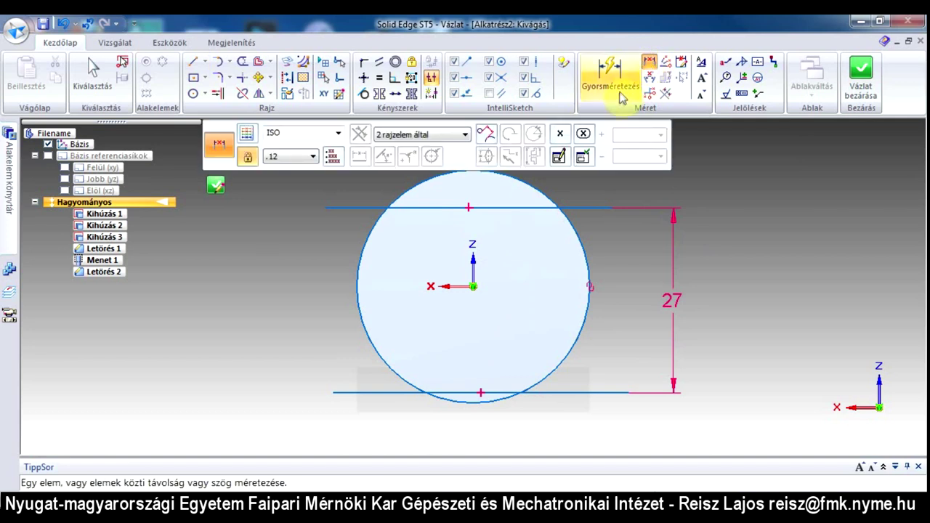
pyautogui.click(473, 284)
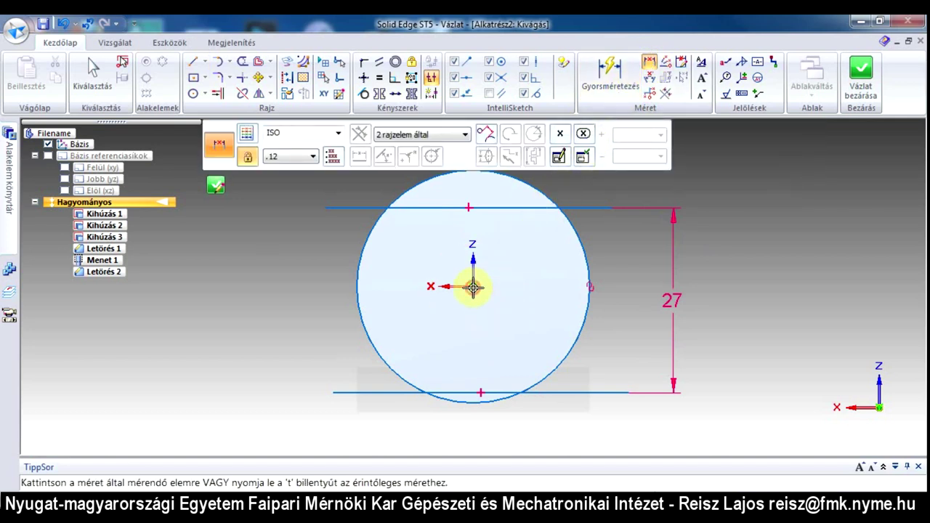
pyautogui.click(480, 208)
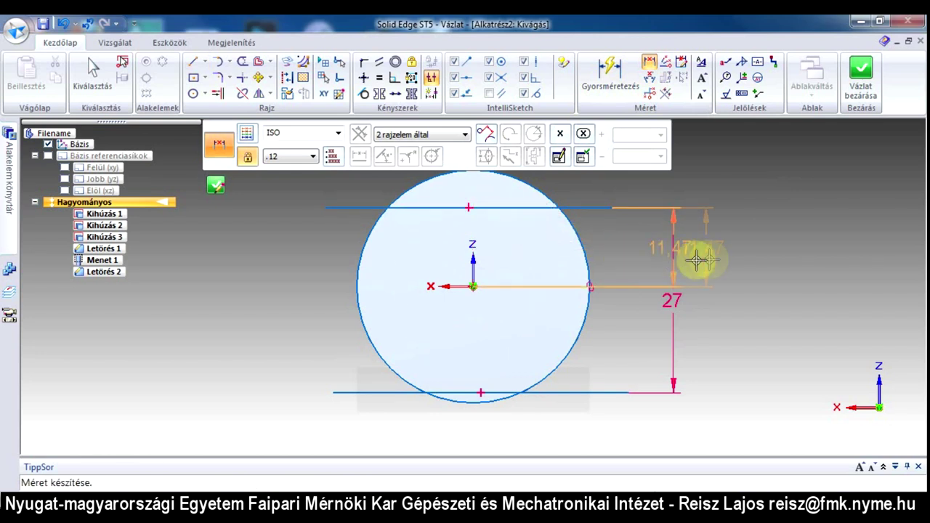
pyautogui.click(741, 257)
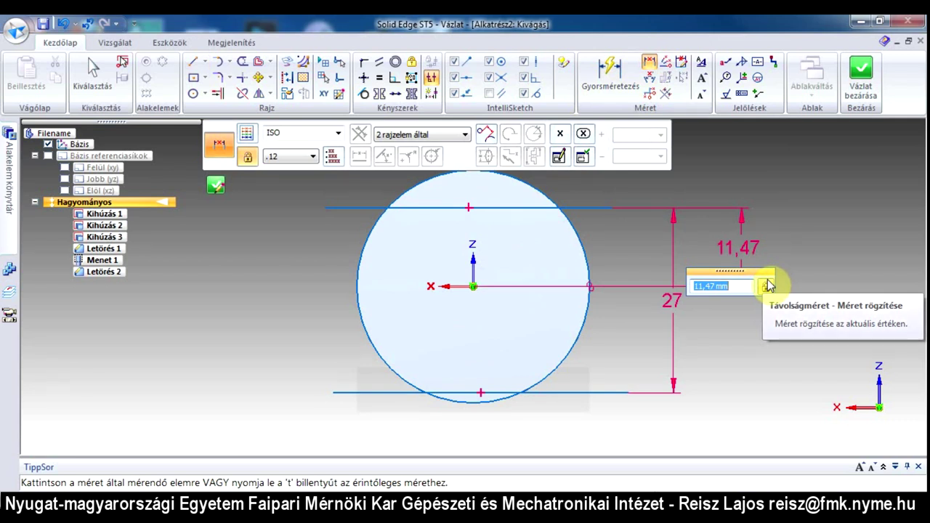
pyautogui.press('Escape')
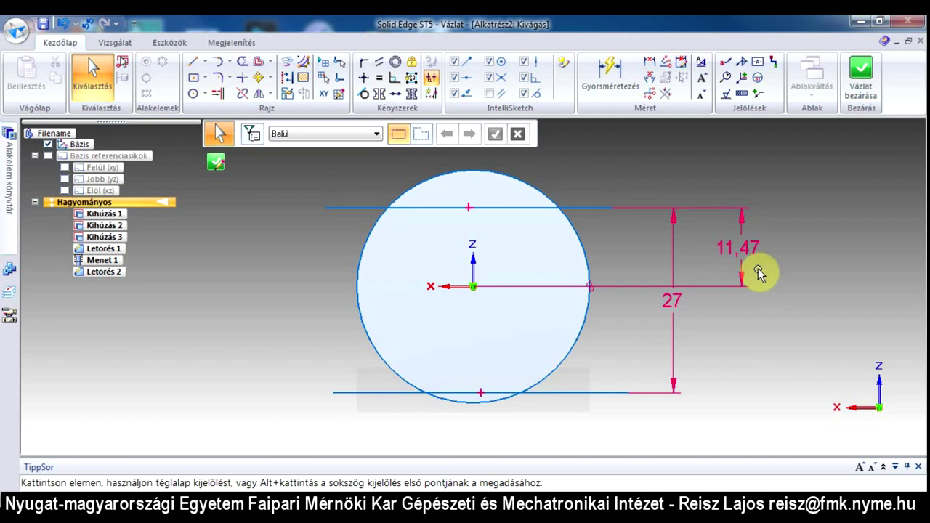
# Step: Drive the centre-to-upper-line dimension with the formula V919 /2, half of the 27 mm dimension, and deselect it
pyautogui.click(750, 250)
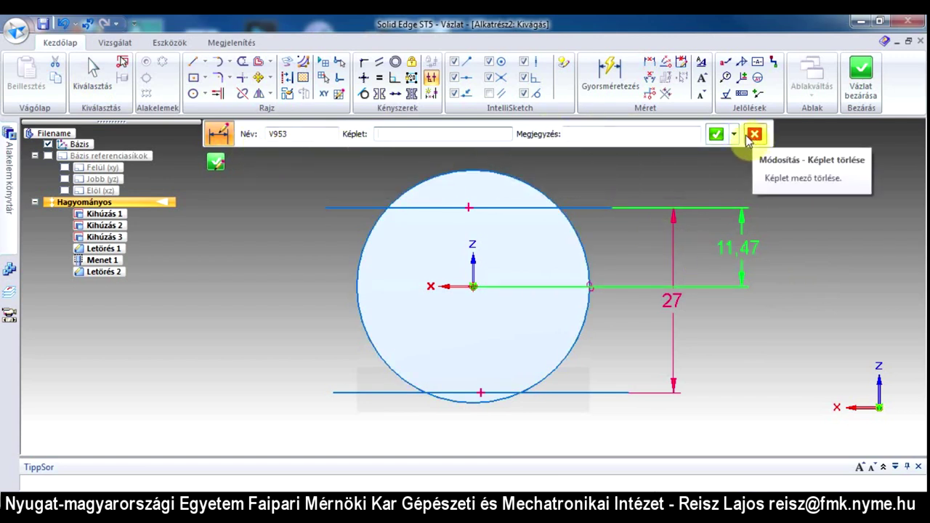
pyautogui.doubleClick(275, 137)
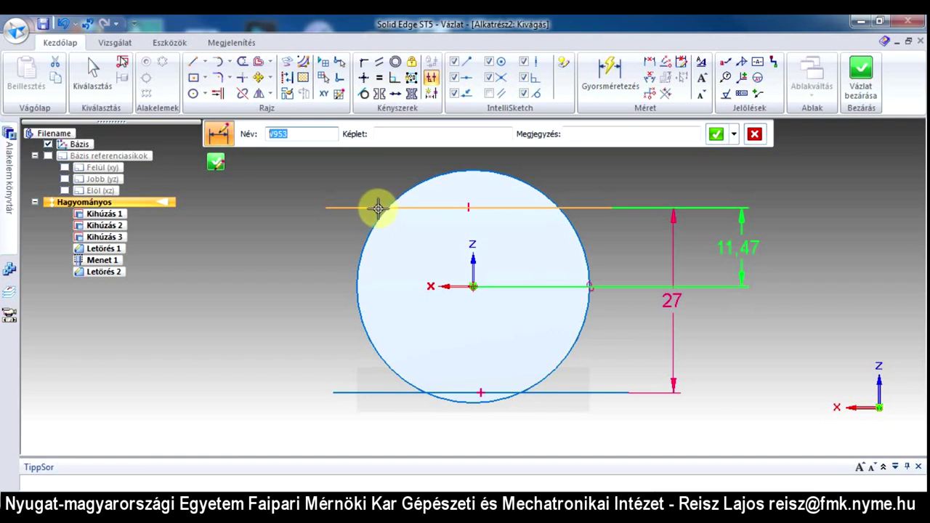
pyautogui.click(397, 137)
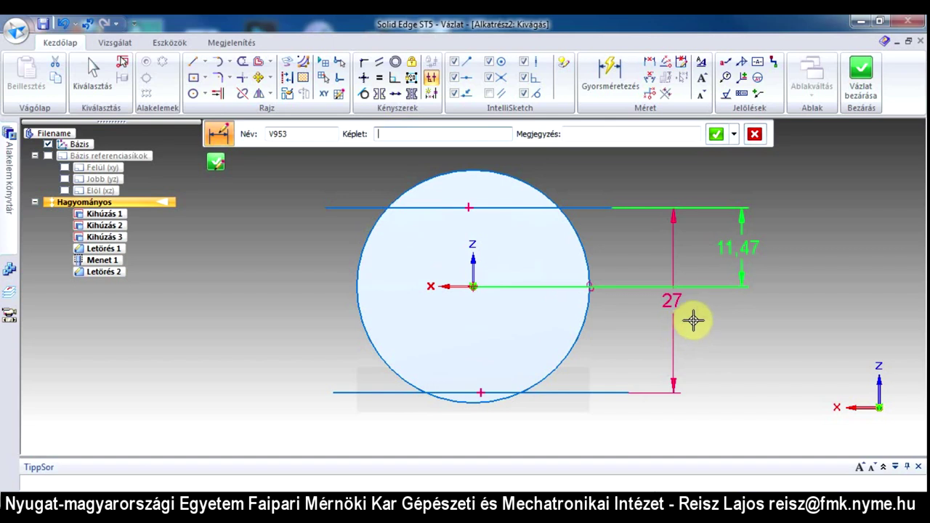
pyautogui.click(674, 311)
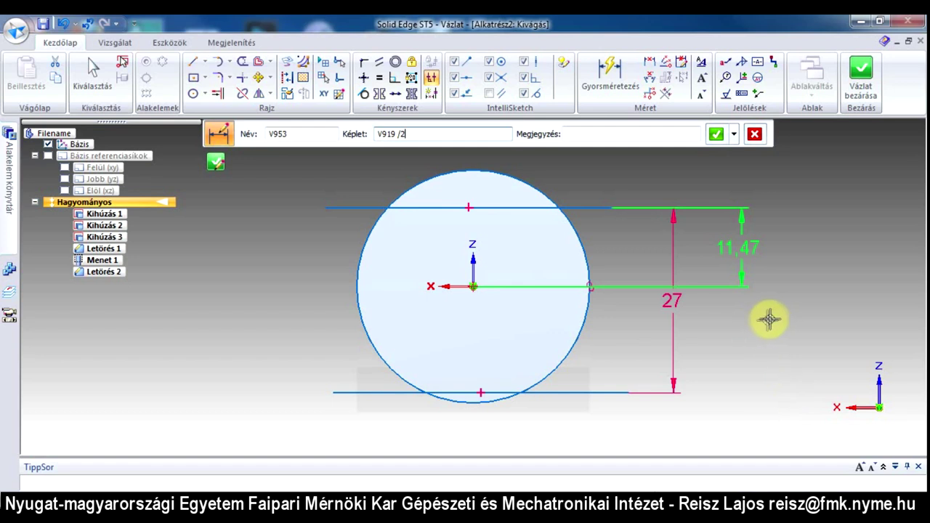
pyautogui.click(677, 315)
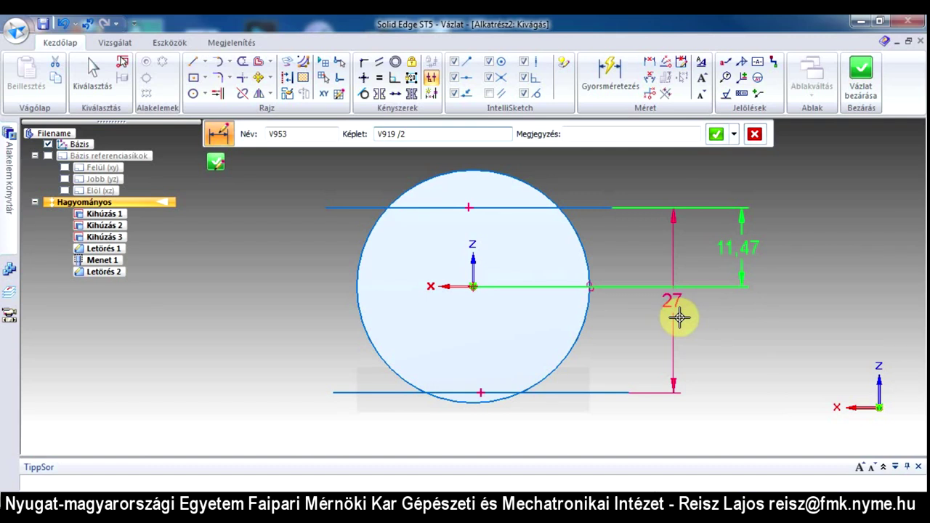
pyautogui.press('Return')
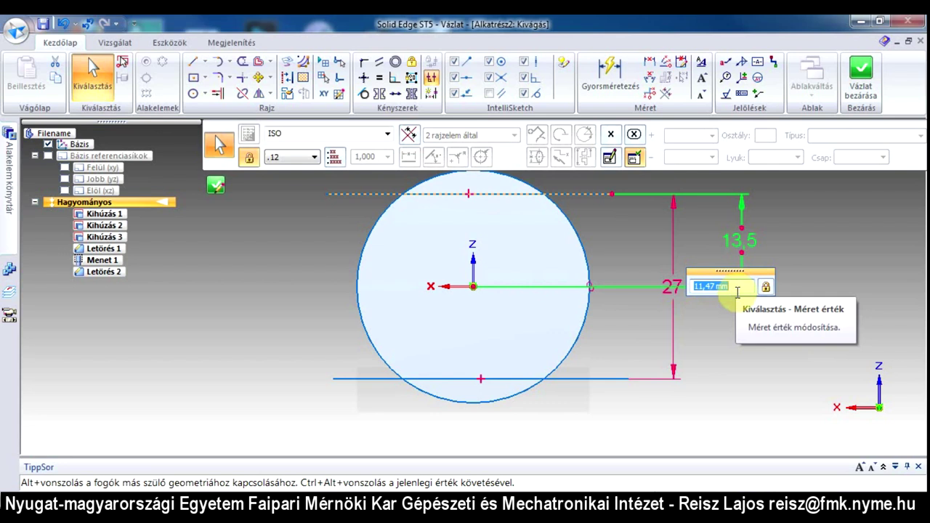
pyautogui.press('Escape')
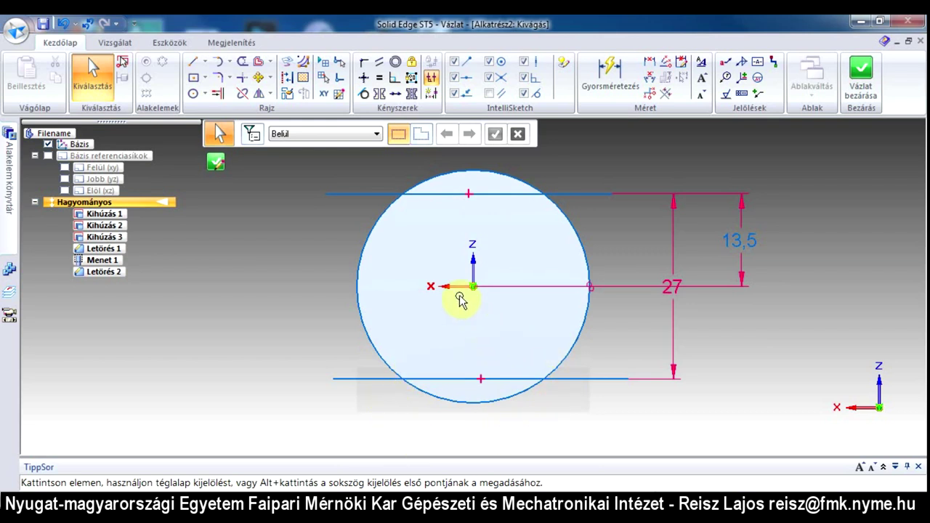
# Step: Trim the line ends outside the circle and the circle's two side arcs, leaving closed upper and lower segments, and finish the cutout sketch
pyautogui.click(246, 69)
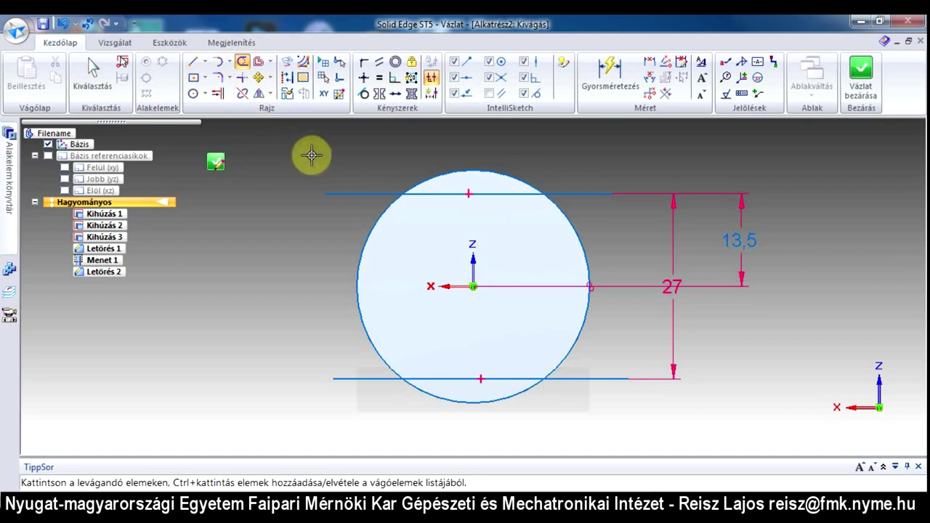
pyautogui.click(338, 193)
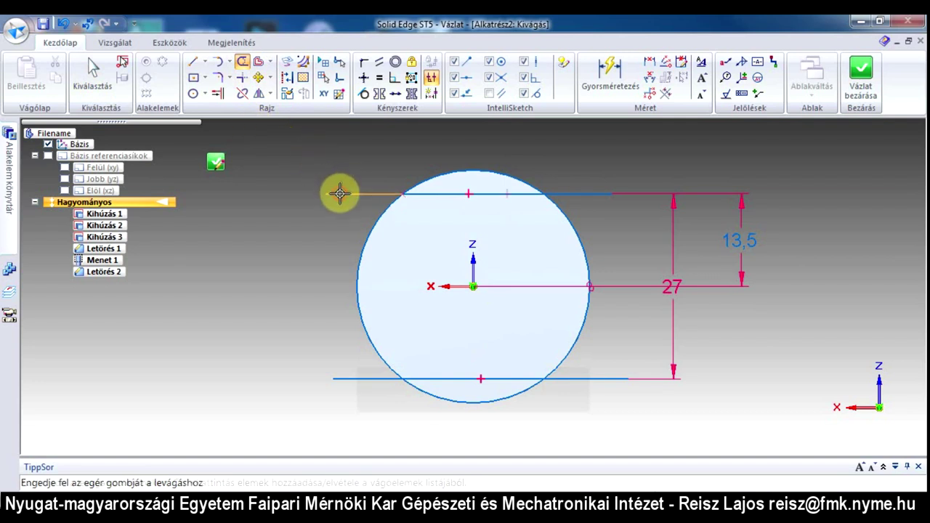
pyautogui.click(572, 193)
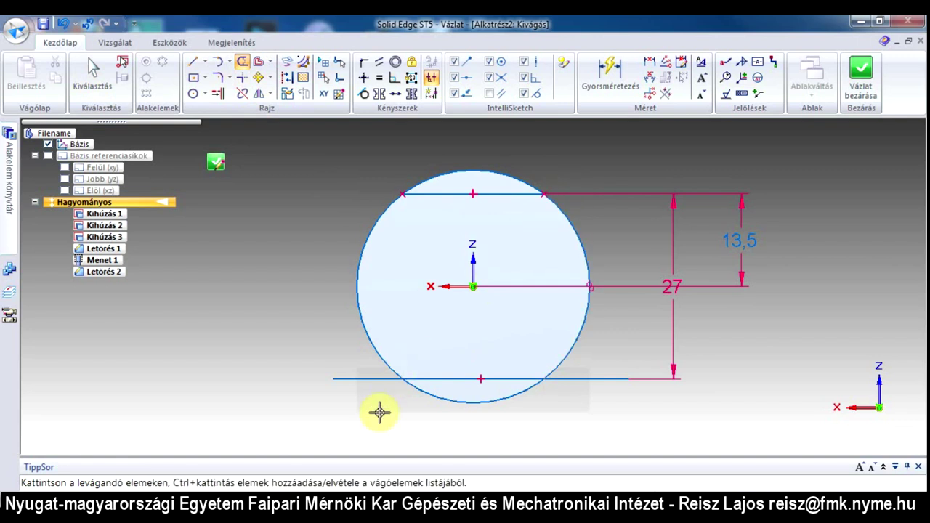
pyautogui.moveTo(374, 420)
pyautogui.mouseDown()
pyautogui.moveTo(364, 373)
pyautogui.moveTo(371, 338)
pyautogui.moveTo(397, 314)
pyautogui.moveTo(423, 313)
pyautogui.moveTo(533, 327)
pyautogui.moveTo(572, 345)
pyautogui.moveTo(586, 416)
pyautogui.mouseUp()
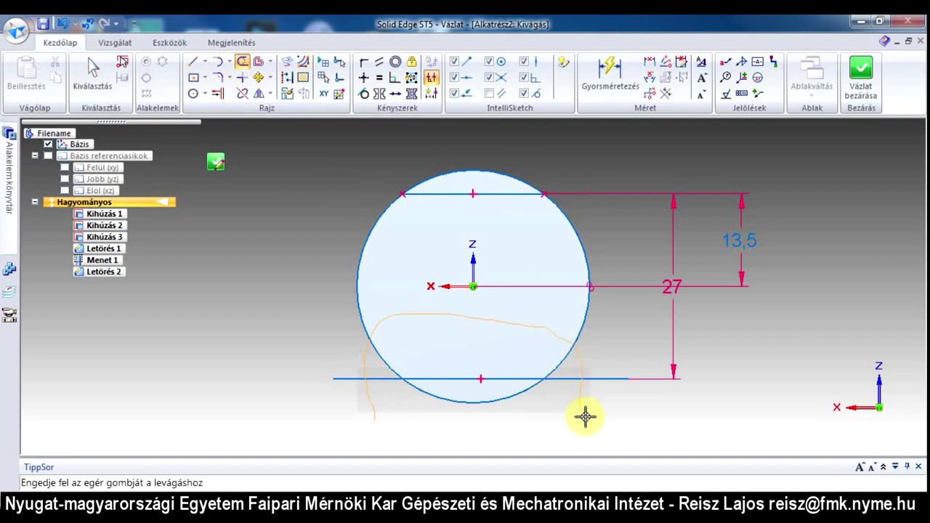
pyautogui.moveTo(585, 416); pyautogui.dragTo(587, 417)
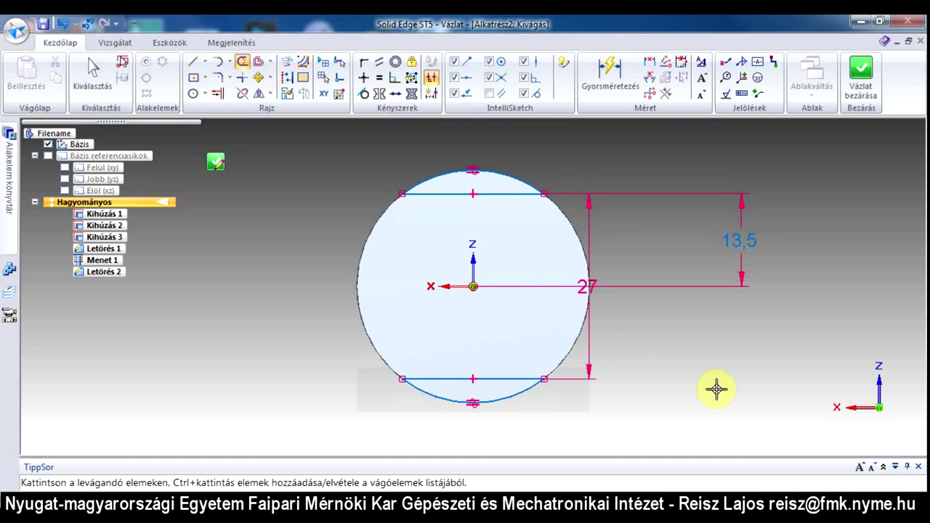
pyautogui.click(542, 380)
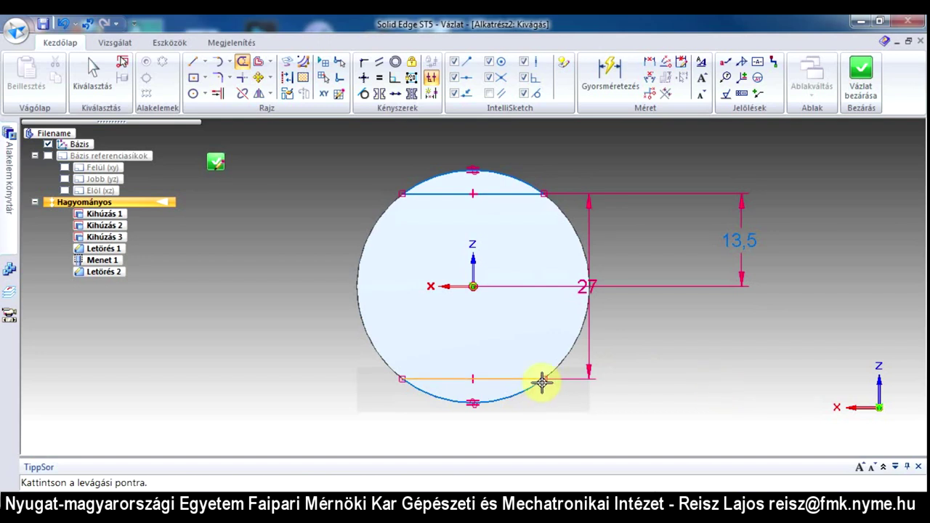
pyautogui.click(542, 380)
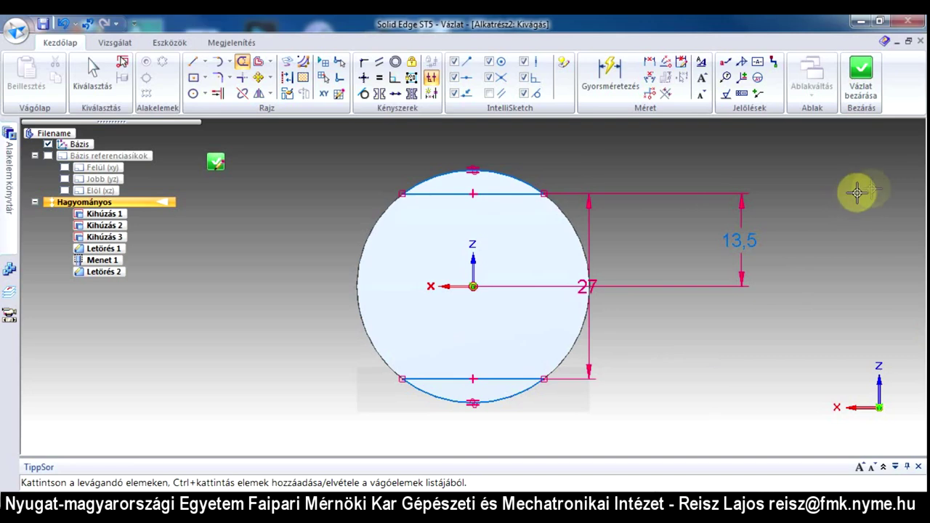
pyautogui.click(861, 86)
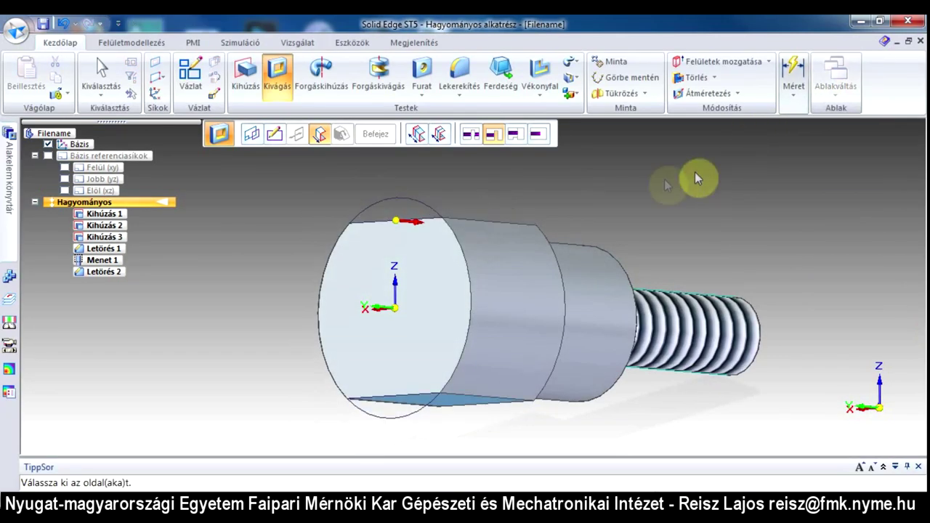
# Step: Cut both segments along the large cylinder using the Through Next extent, finish the cutout and leave the Cut command
pyautogui.moveTo(660, 179); pyautogui.dragTo(611, 264, button='middle')
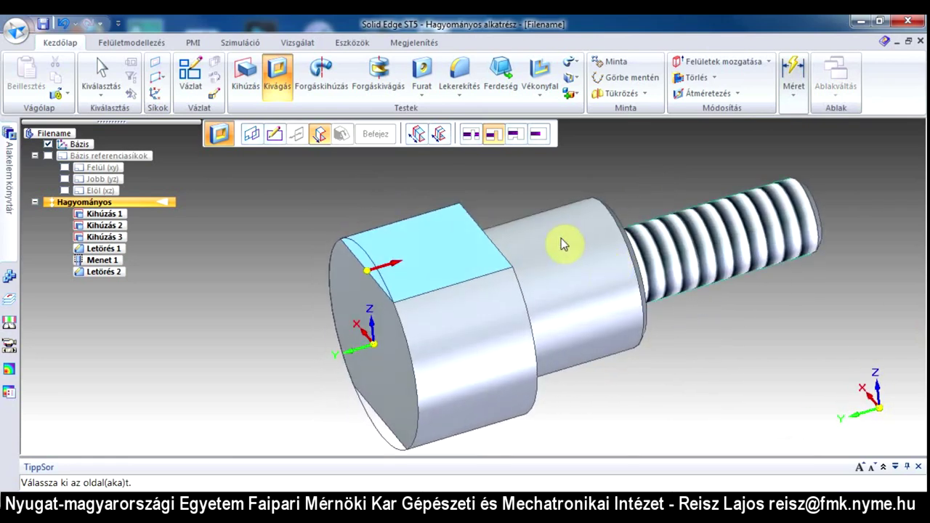
pyautogui.click(492, 135)
pyautogui.click(498, 205)
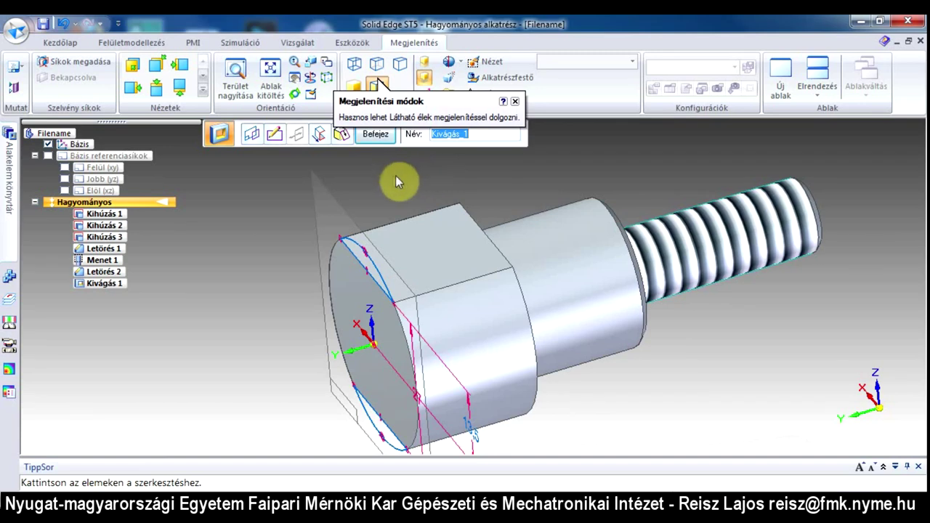
pyautogui.click(376, 134)
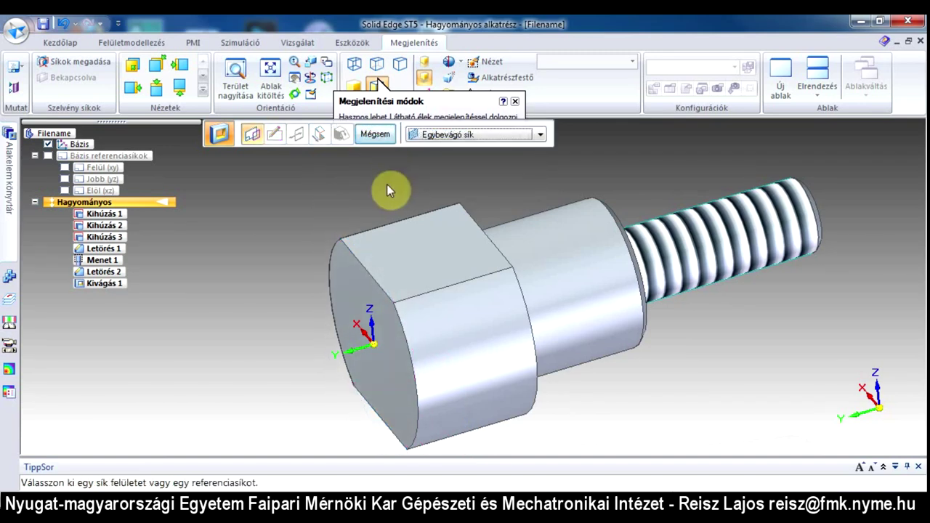
pyautogui.click(350, 244)
pyautogui.moveTo(465, 192); pyautogui.dragTo(326, 274, button='middle')
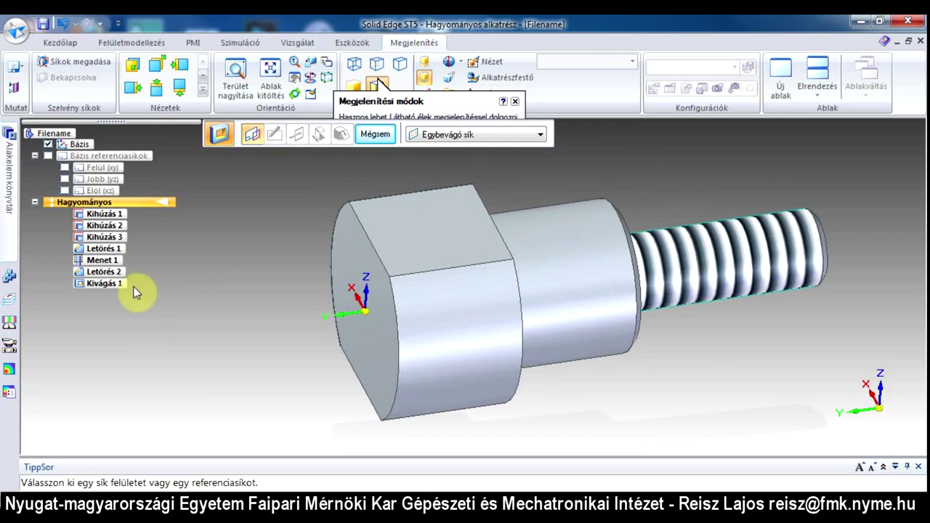
pyautogui.click(62, 42)
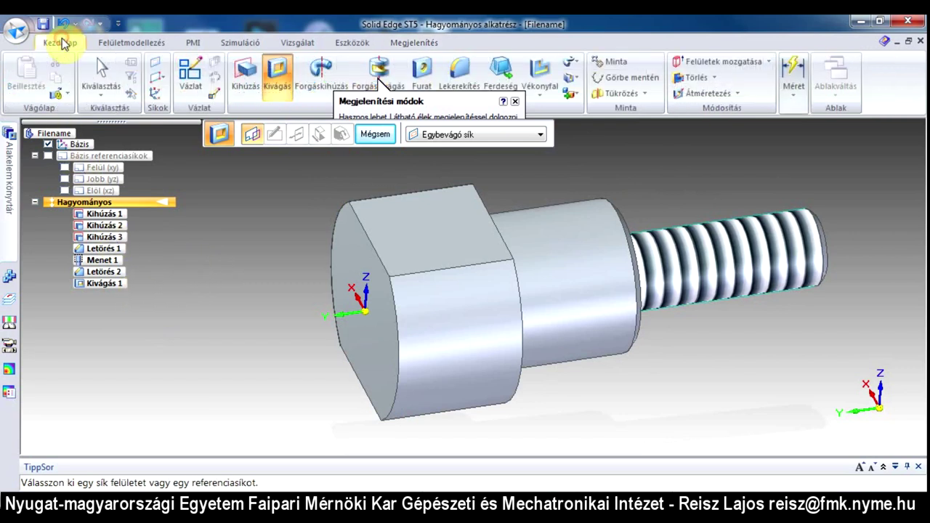
pyautogui.click(101, 76)
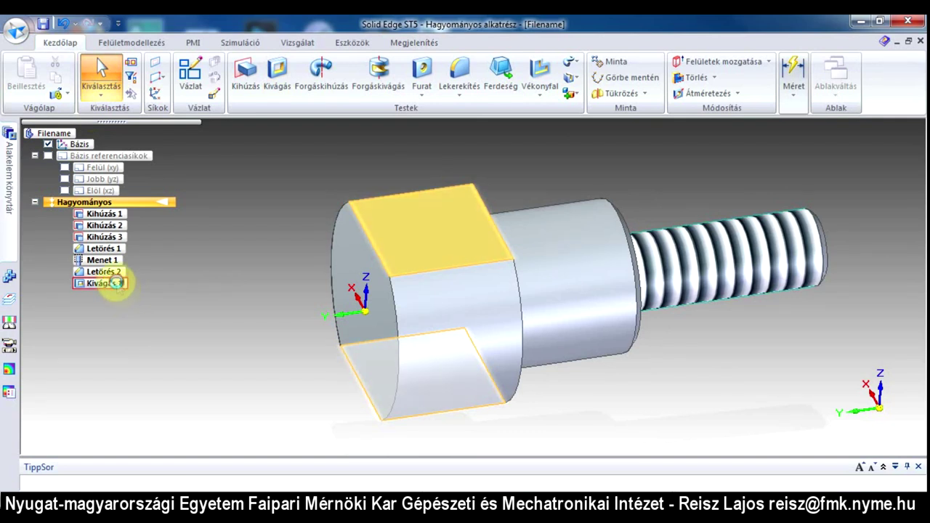
# Step: Edit the definition of the two-flat cutout, changing its extent to a finite 10 mm into the large cylinder, and finish the feature
pyautogui.click(118, 286)
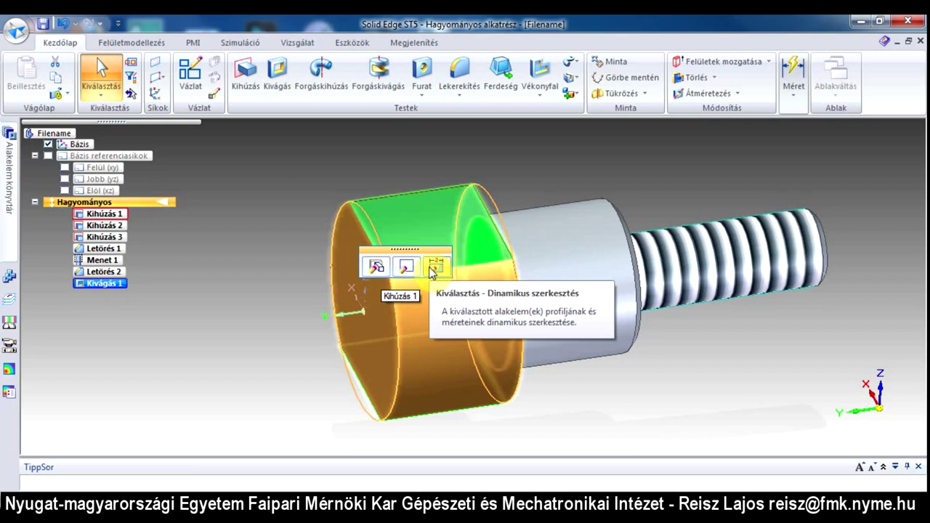
pyautogui.click(380, 268)
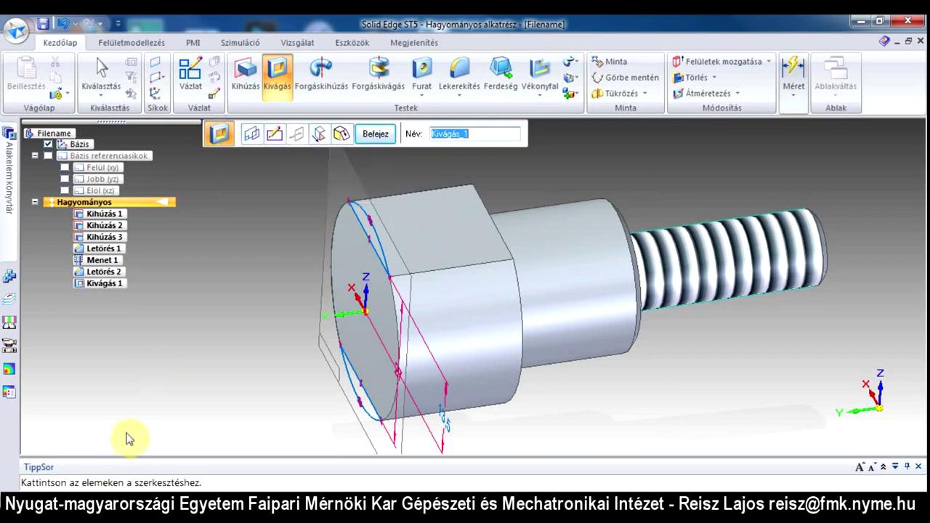
pyautogui.click(347, 207)
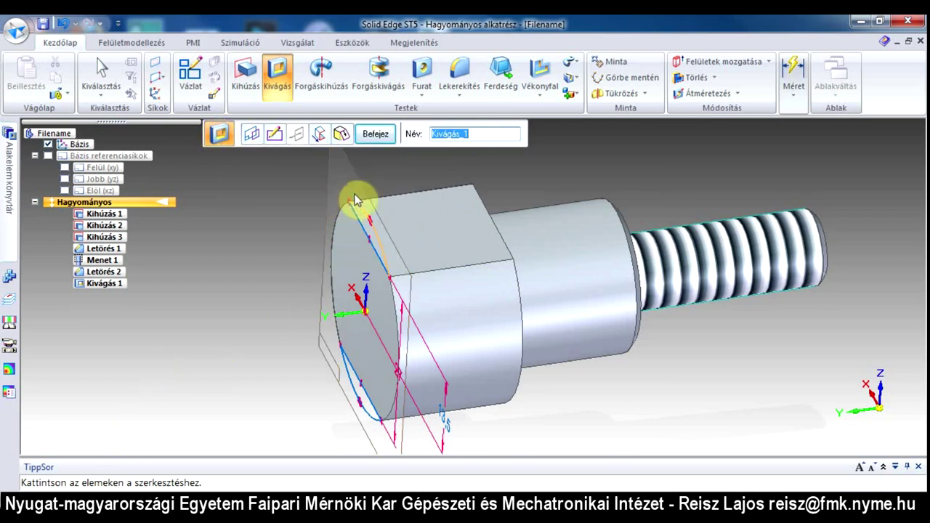
pyautogui.click(322, 138)
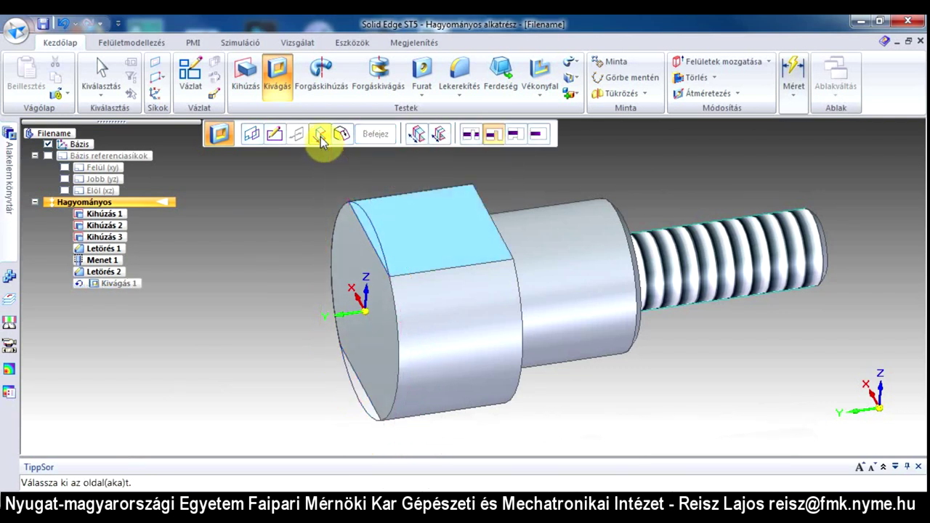
pyautogui.click(538, 138)
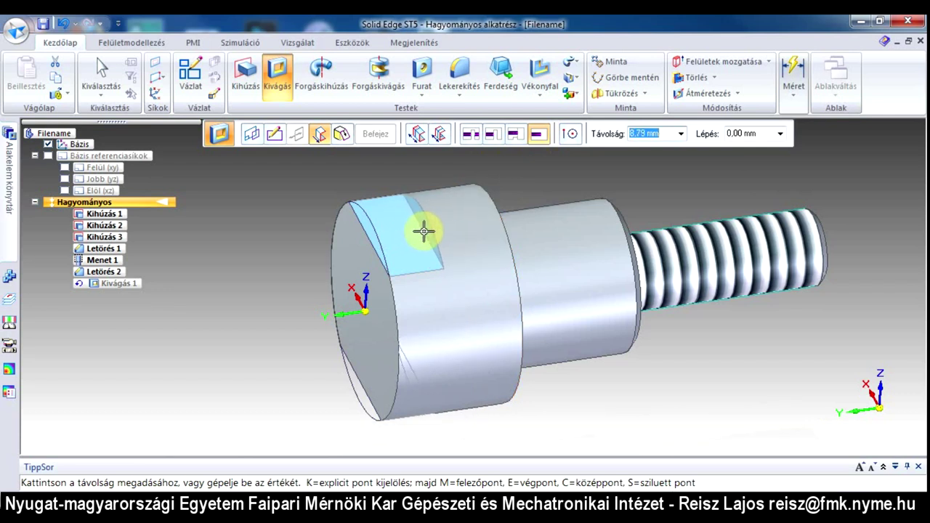
pyautogui.write('10')
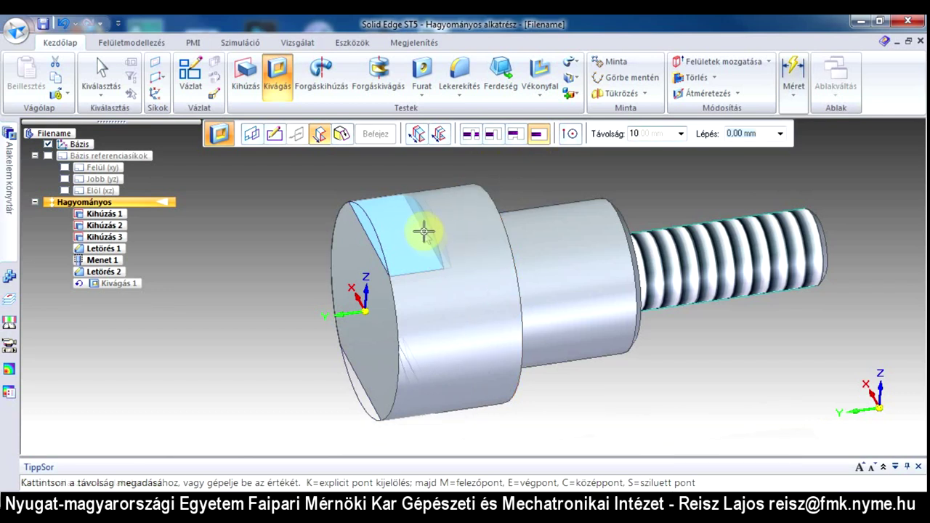
pyautogui.press('Return')
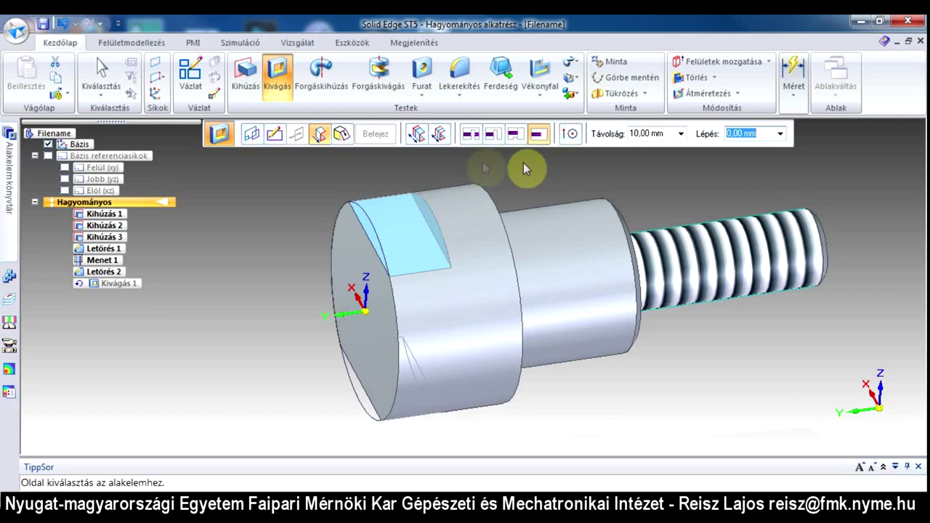
pyautogui.click(490, 181)
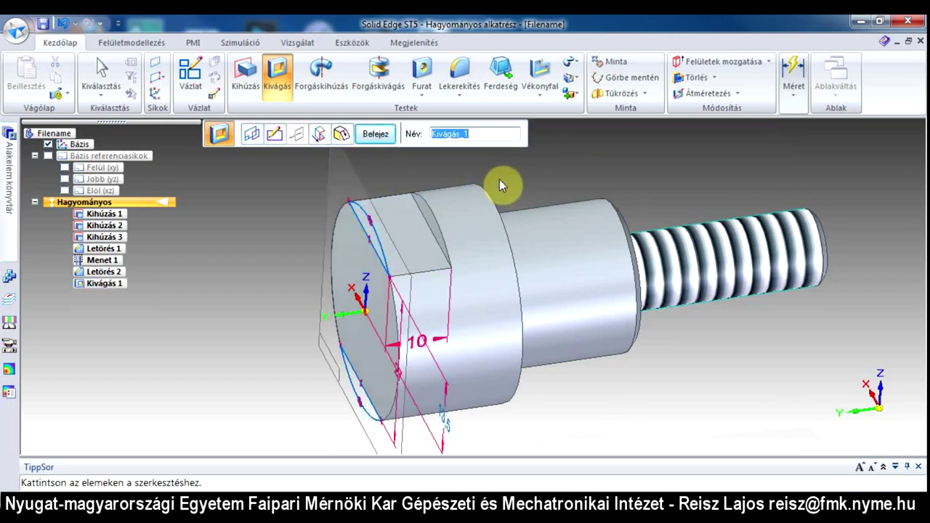
pyautogui.click(375, 137)
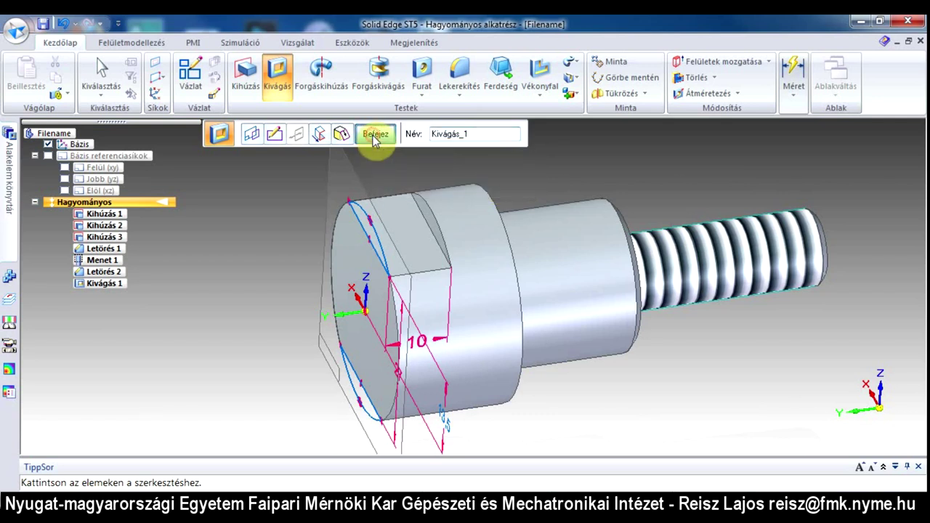
pyautogui.click(246, 233)
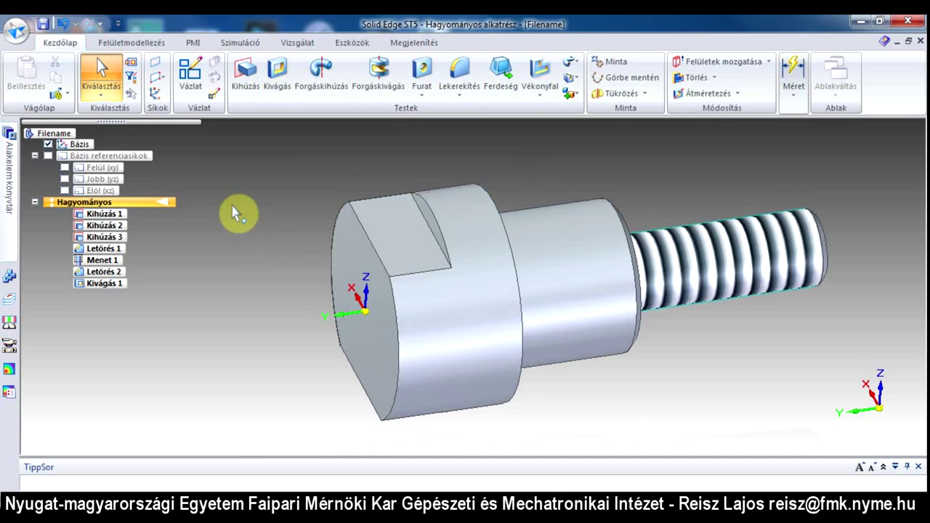
pyautogui.moveTo(239, 312); pyautogui.dragTo(195, 318, button='middle')
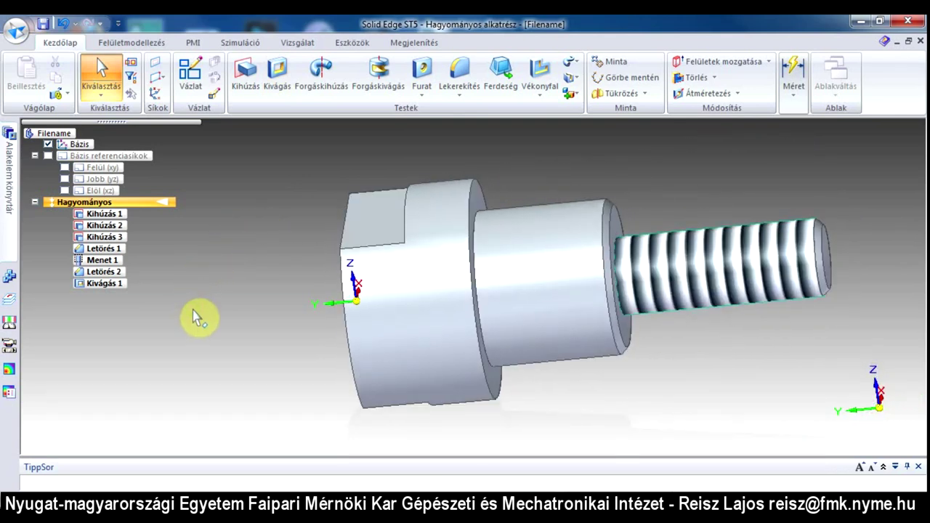